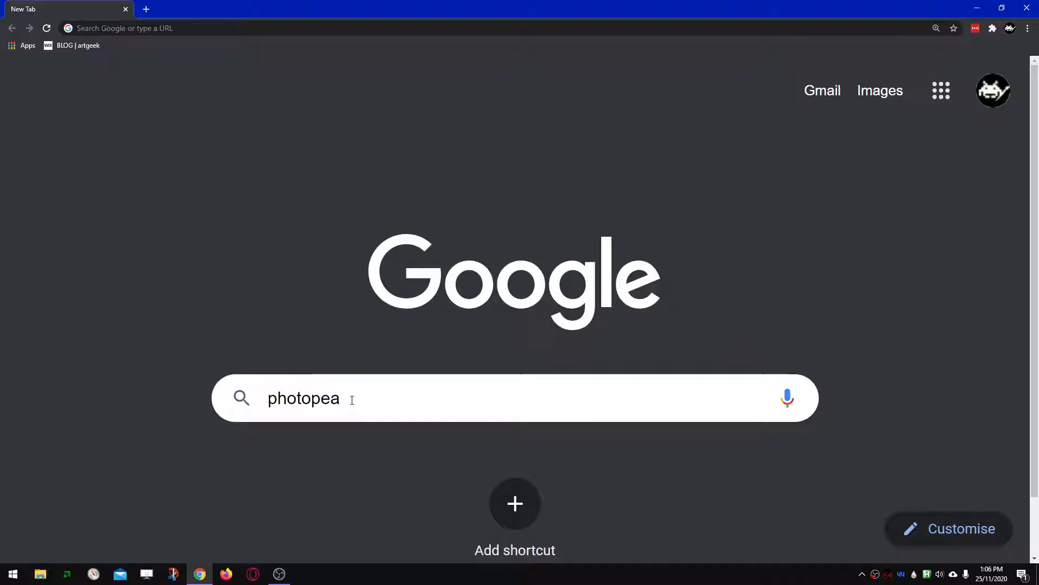
Open the Photopea online photo editor from a Google search for "photopea" and switch the browser to full screen
key(Return)
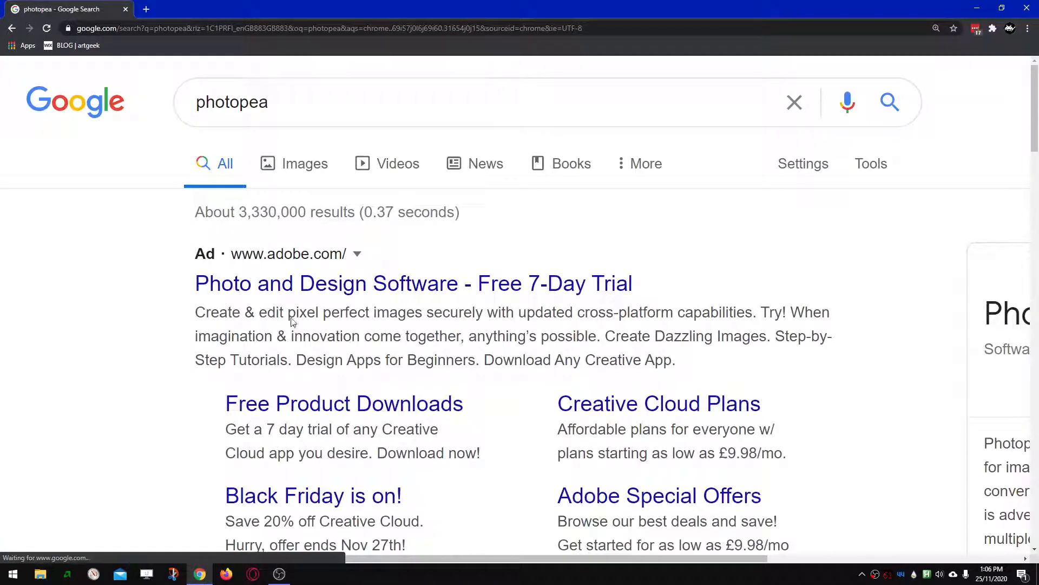
click(284, 263)
scroll(126, 300, down, 6)
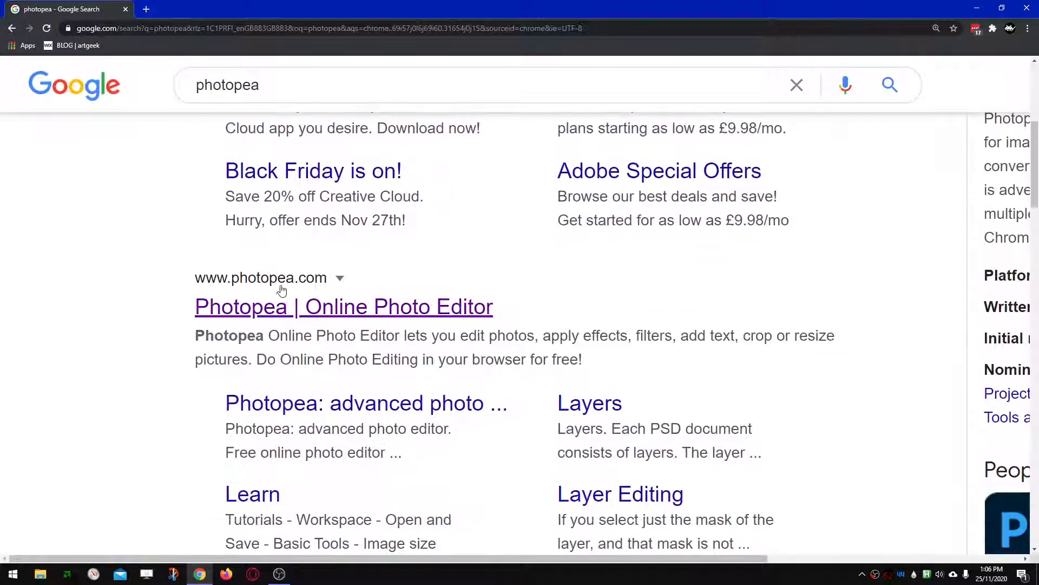
click(253, 310)
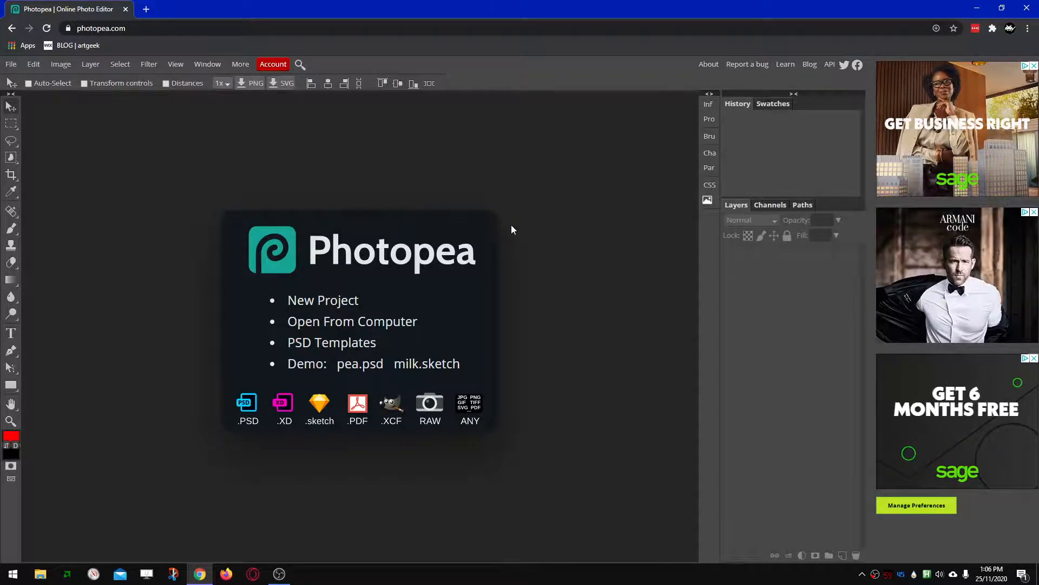
key(F11)
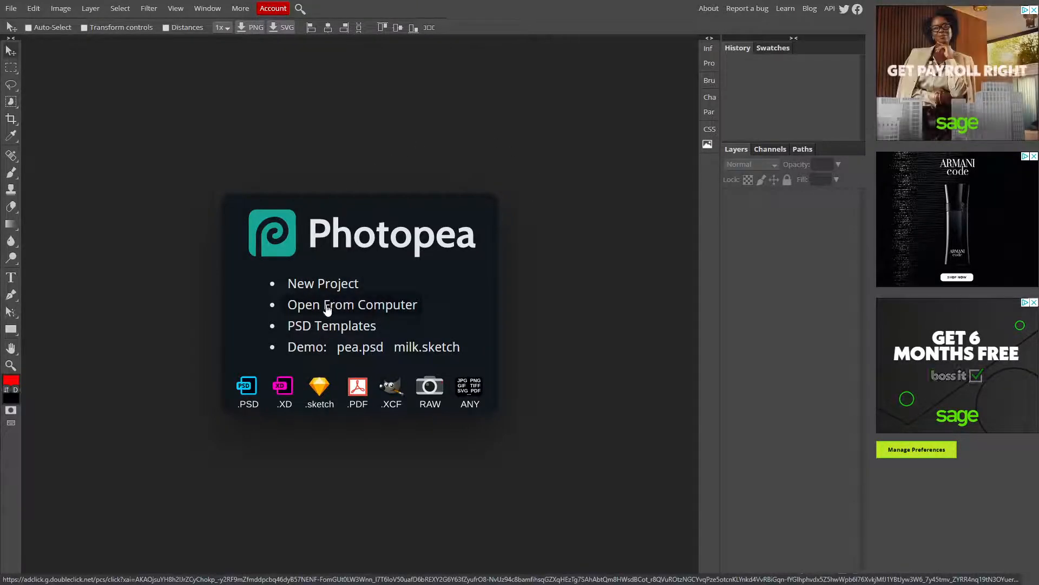
Open the image John-Lennon.jpg from the Photopea folder on the computer
click(353, 306)
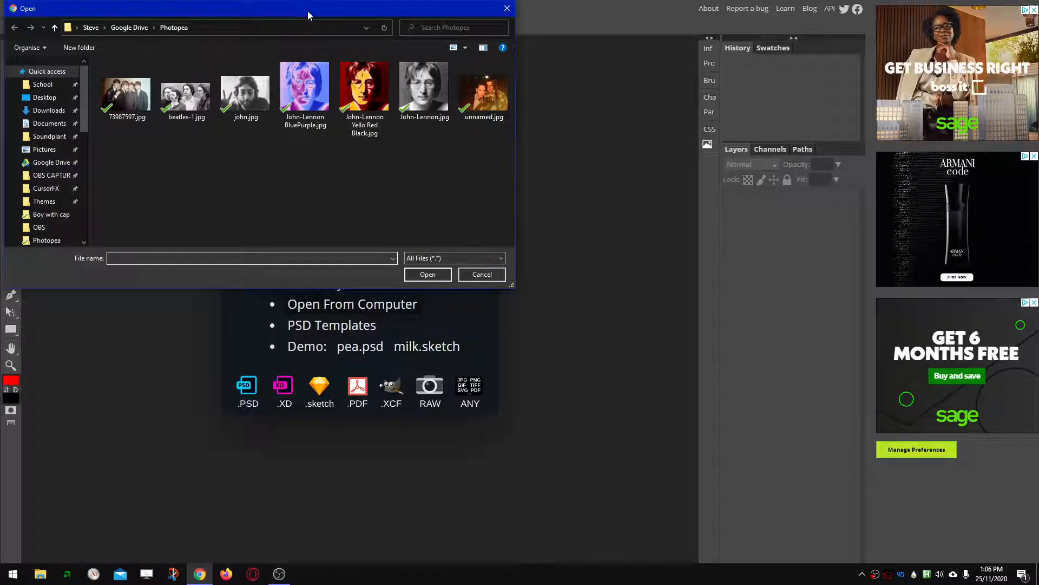
drag(307, 11, 450, 143)
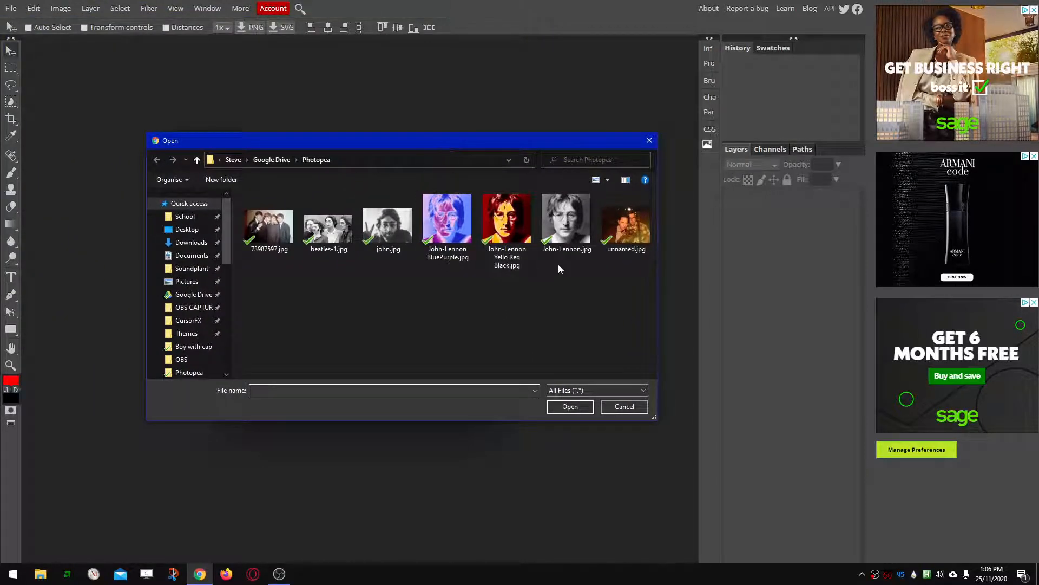
double_click(570, 230)
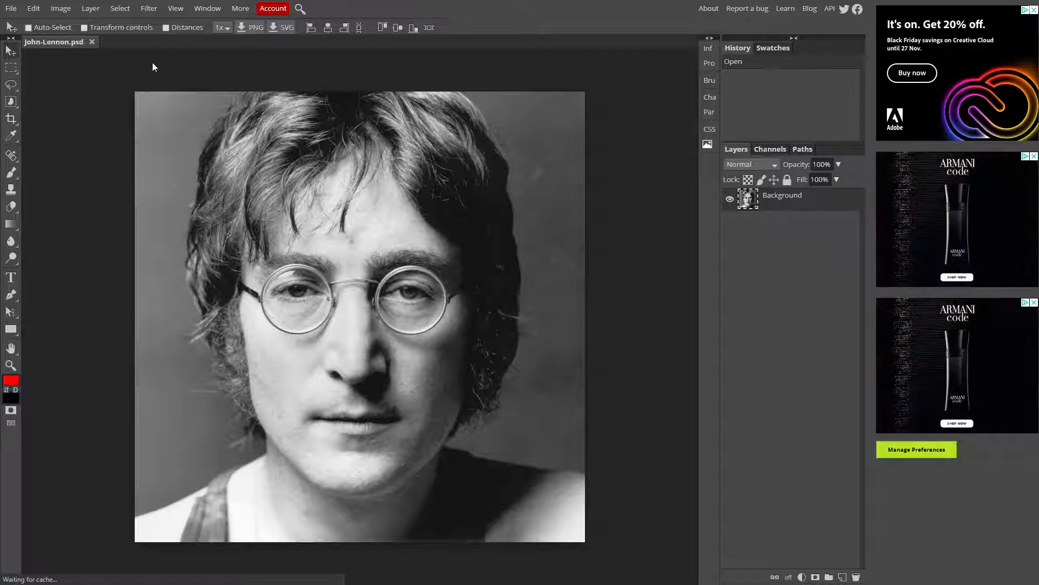
Apply a Levels adjustment to the portrait with input black 17, midtone 0.74 and input white 218, comparing it with the preview off
click(63, 9)
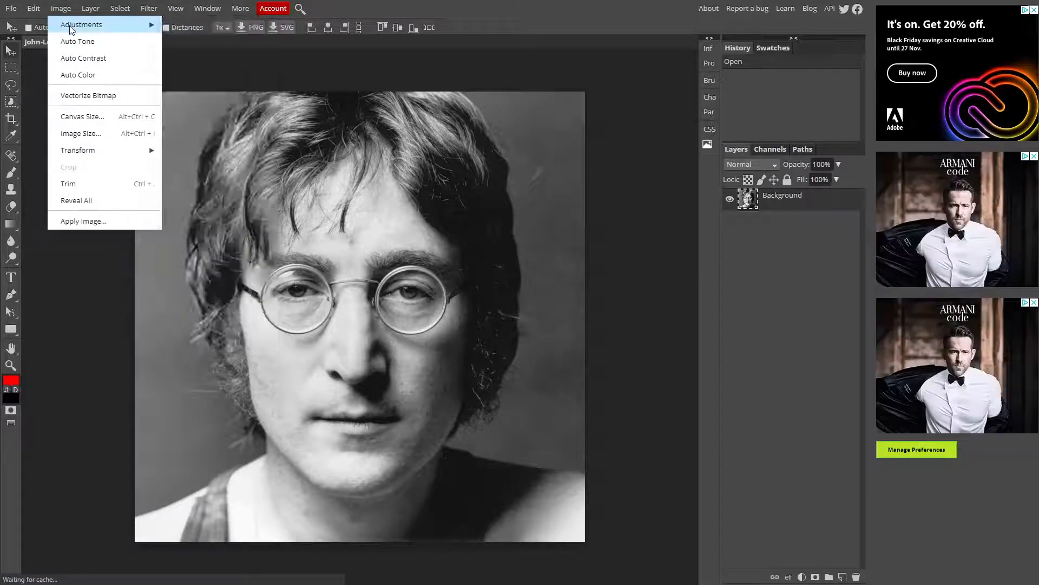
mouse_move(72, 28)
click(211, 43)
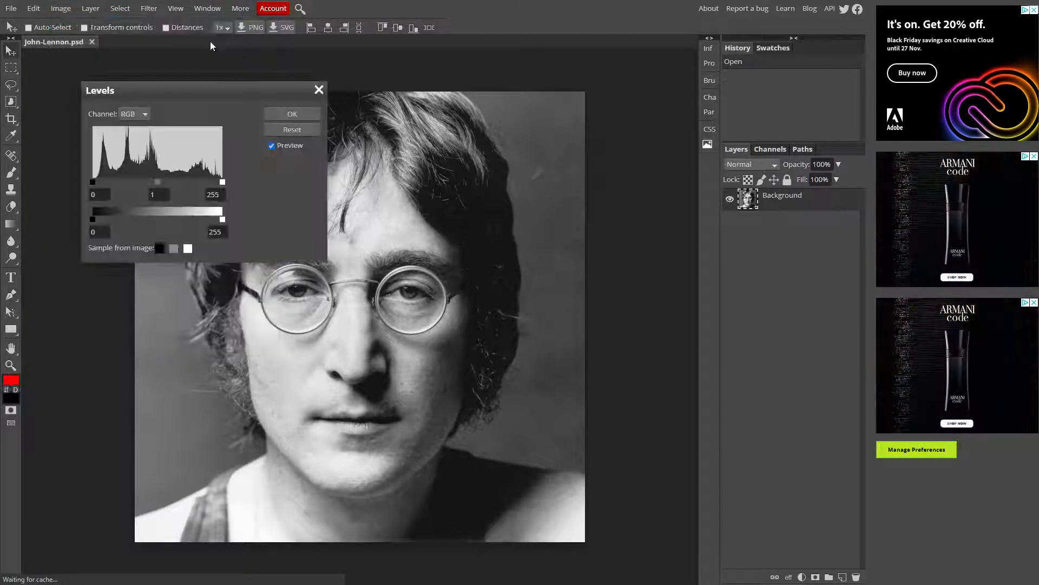
drag(206, 92, 641, 246)
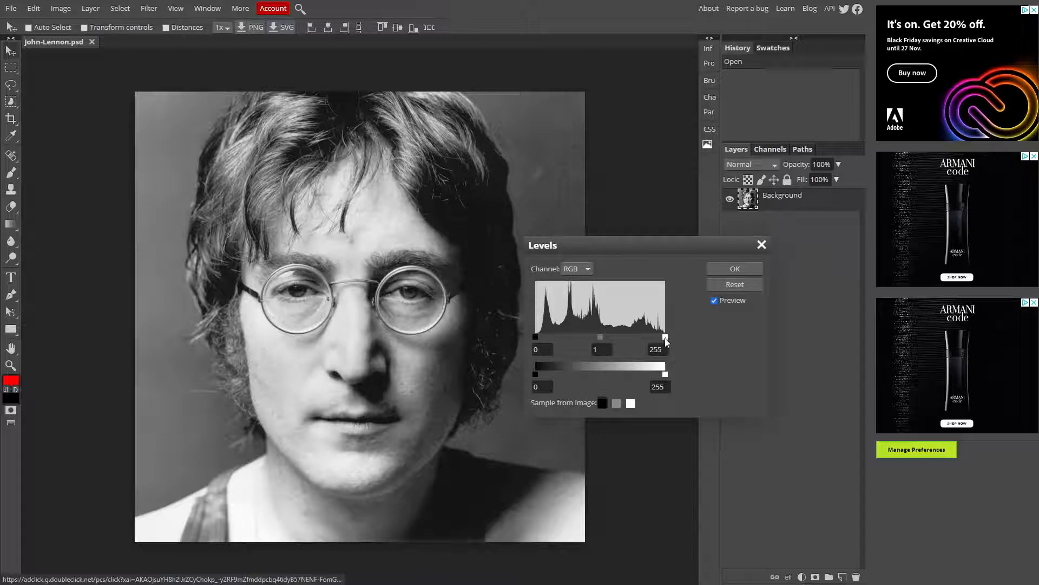
mouse_move(664, 338)
mouse_down()
mouse_move(566, 339)
mouse_move(669, 338)
mouse_move(648, 339)
mouse_up()
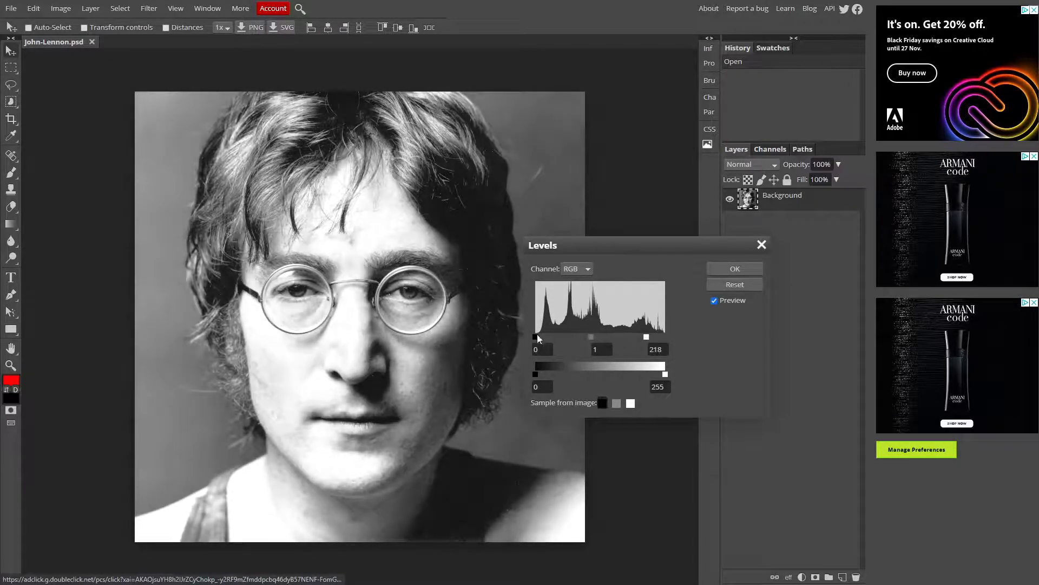
drag(535, 336, 544, 336)
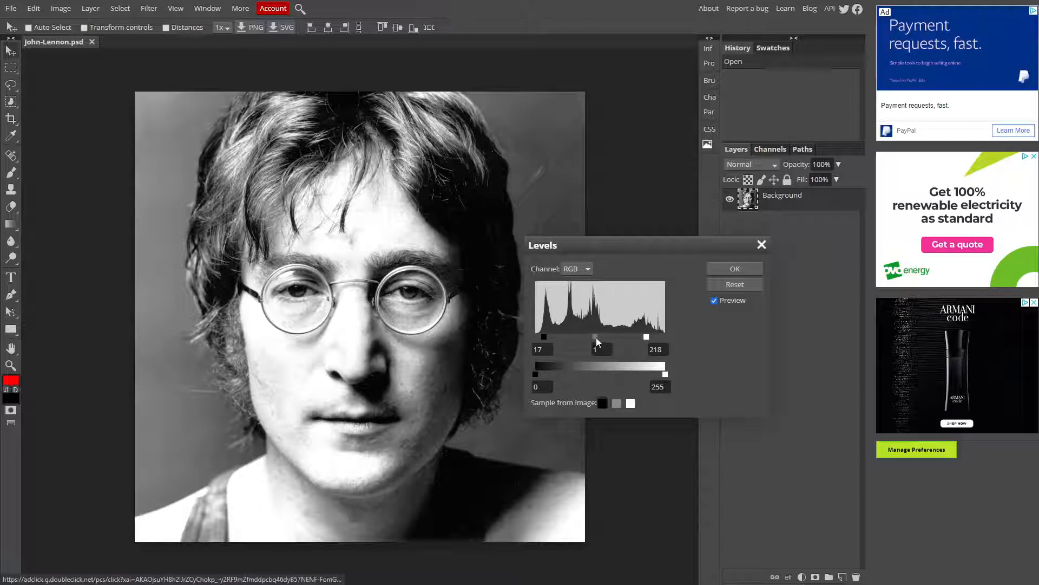
mouse_move(596, 337)
mouse_down()
mouse_move(579, 337)
mouse_move(602, 336)
mouse_up()
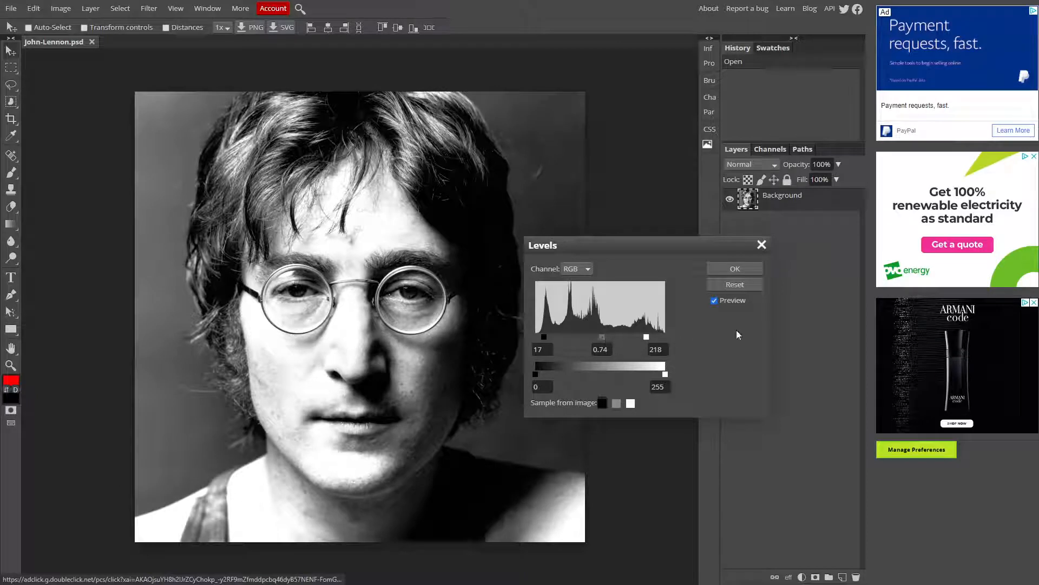
click(714, 301)
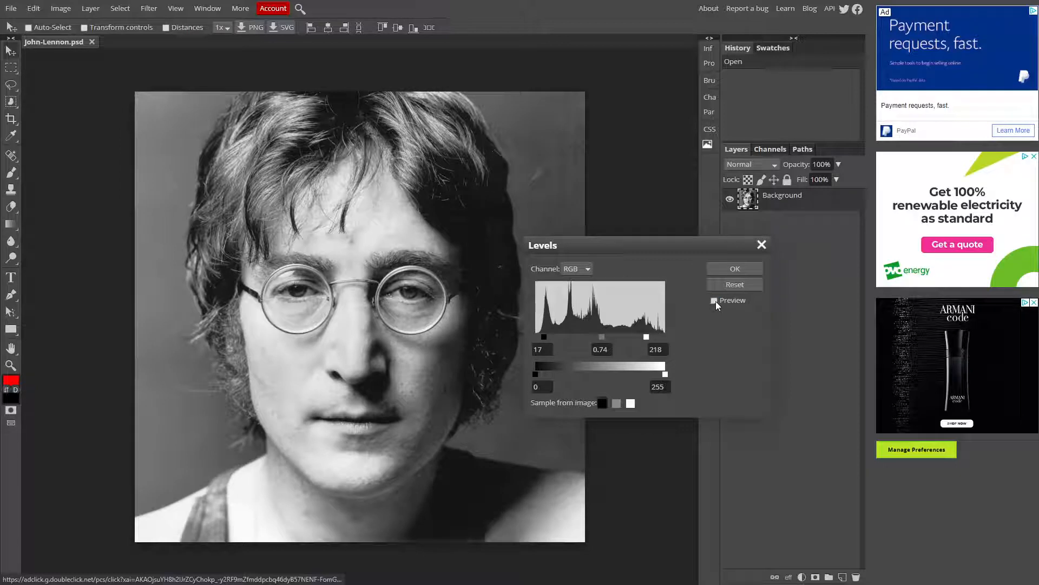
click(715, 301)
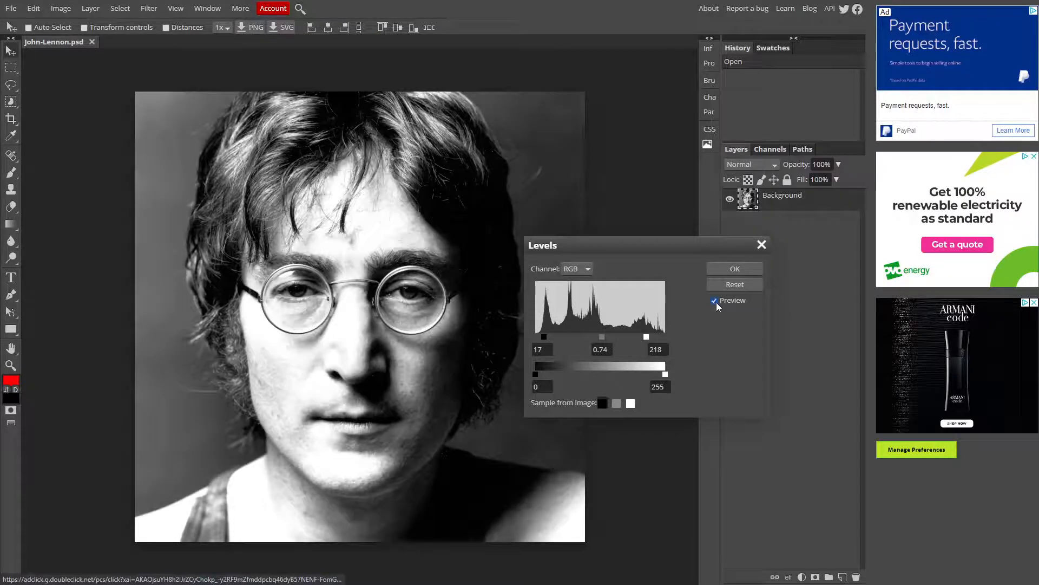
click(735, 269)
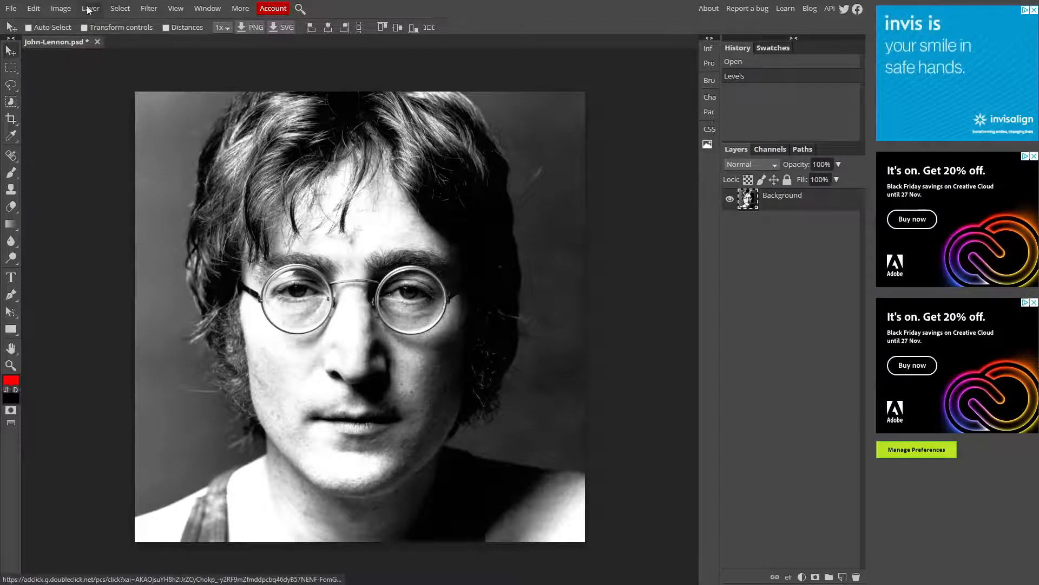
Start a Gradient Map adjustment on the portrait, try the blue-red-yellow preset and return to the black-to-white preset
click(61, 8)
mouse_move(79, 29)
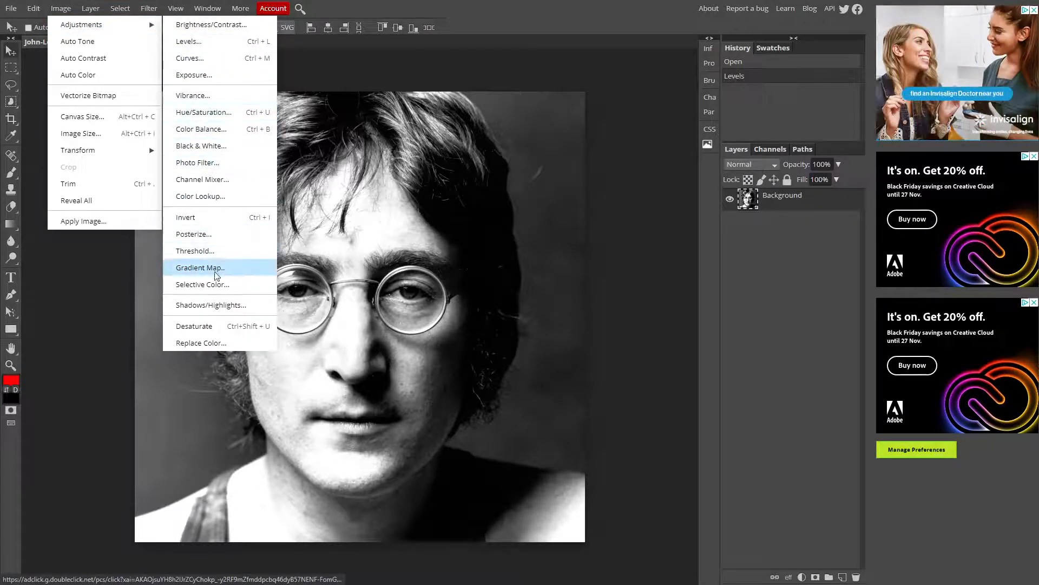
click(233, 271)
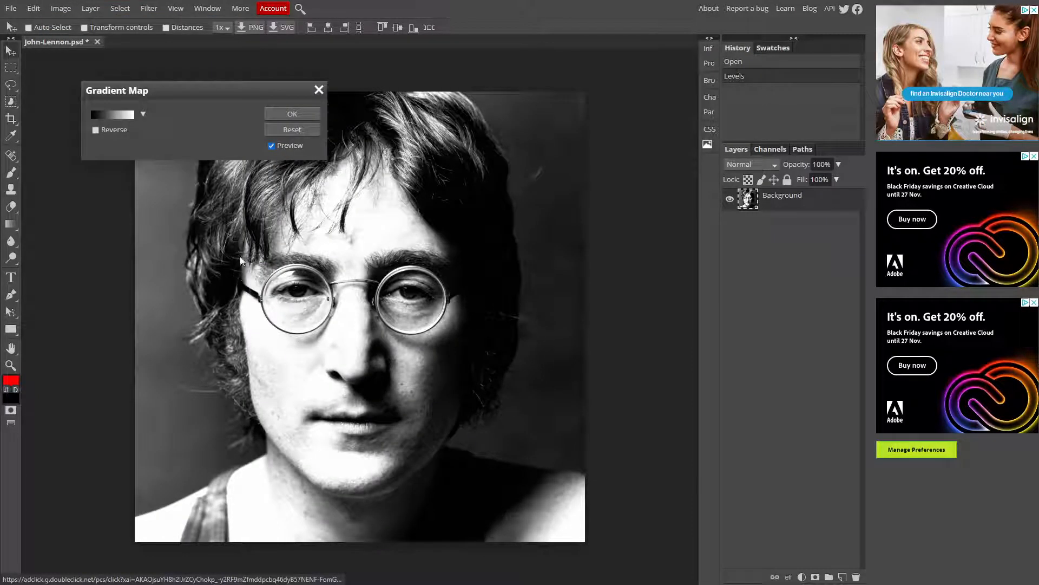
drag(220, 90, 663, 200)
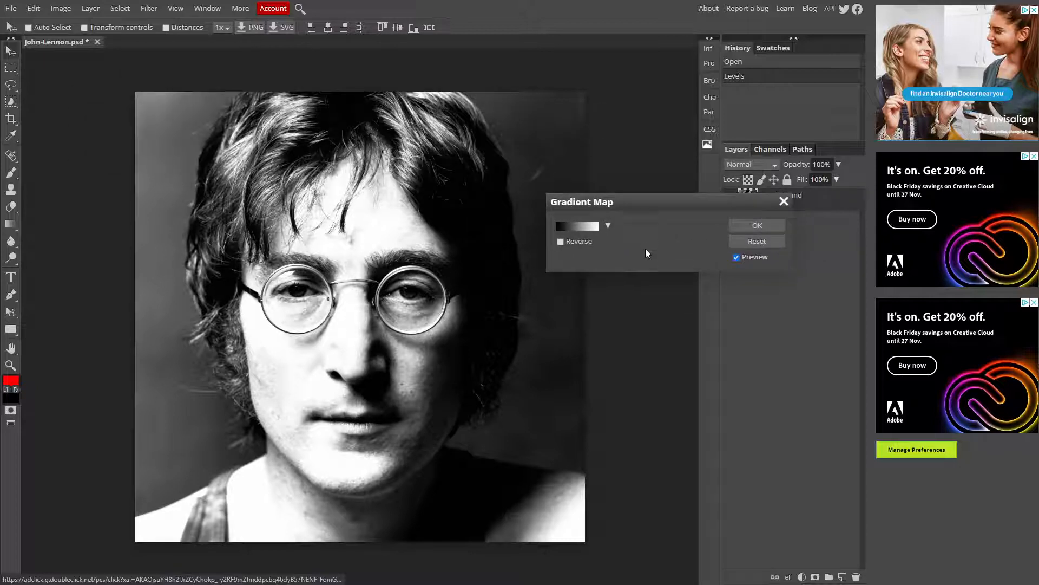
click(608, 226)
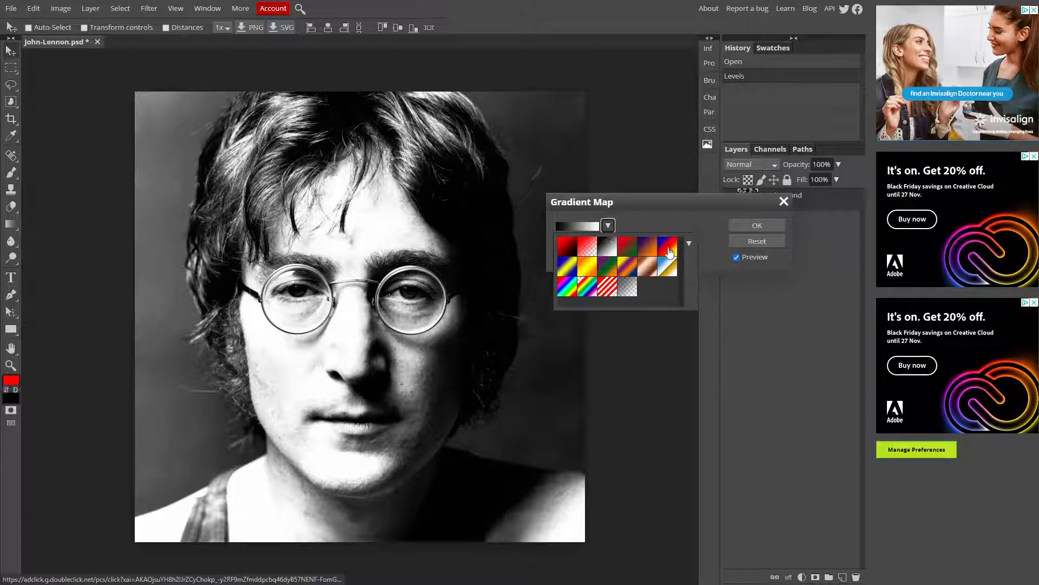
click(669, 249)
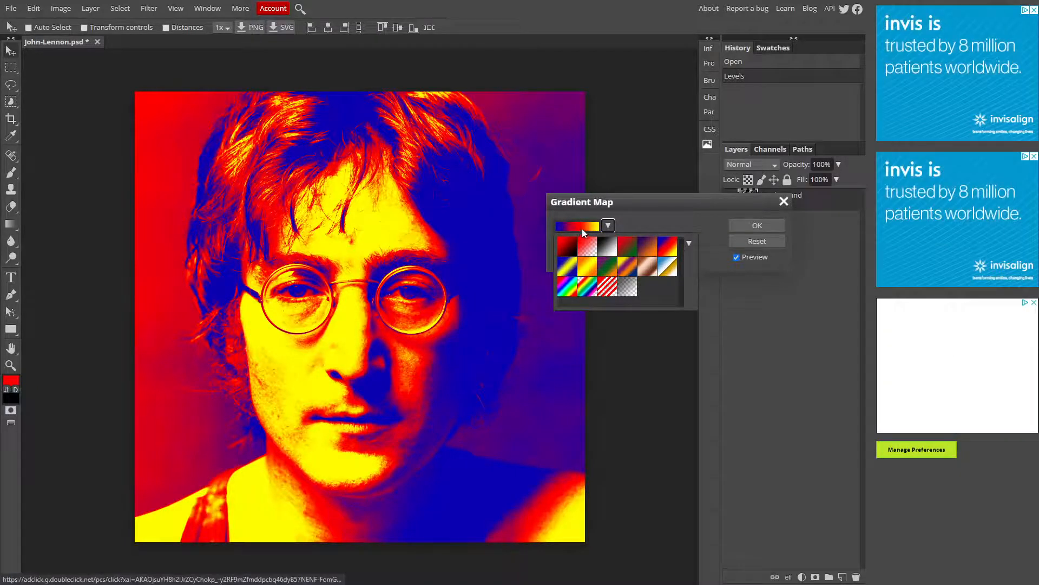
click(607, 248)
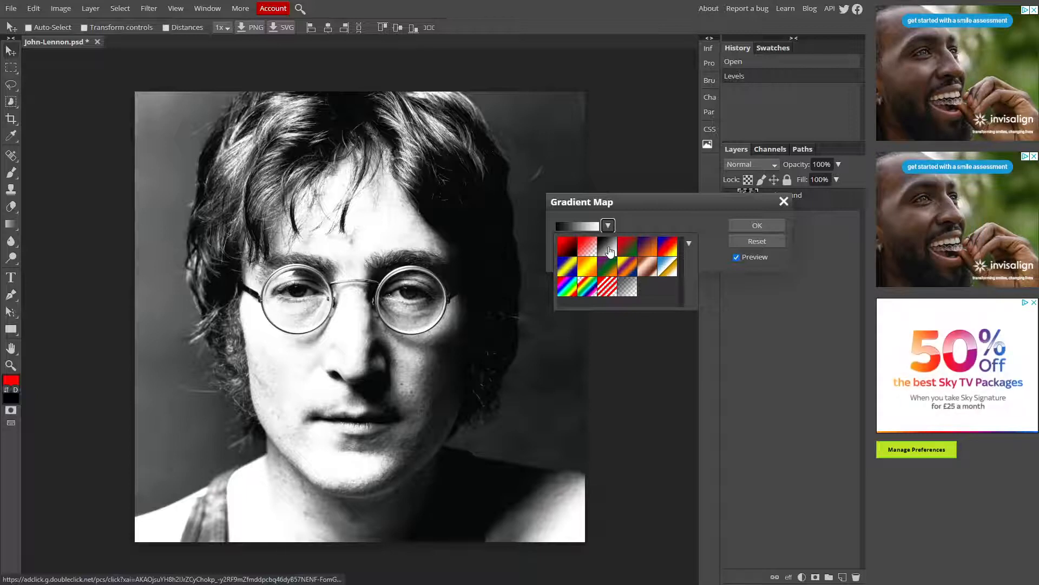
Edit the black-to-white gradient and change its black colour stop to dark red, hex 650000
click(579, 228)
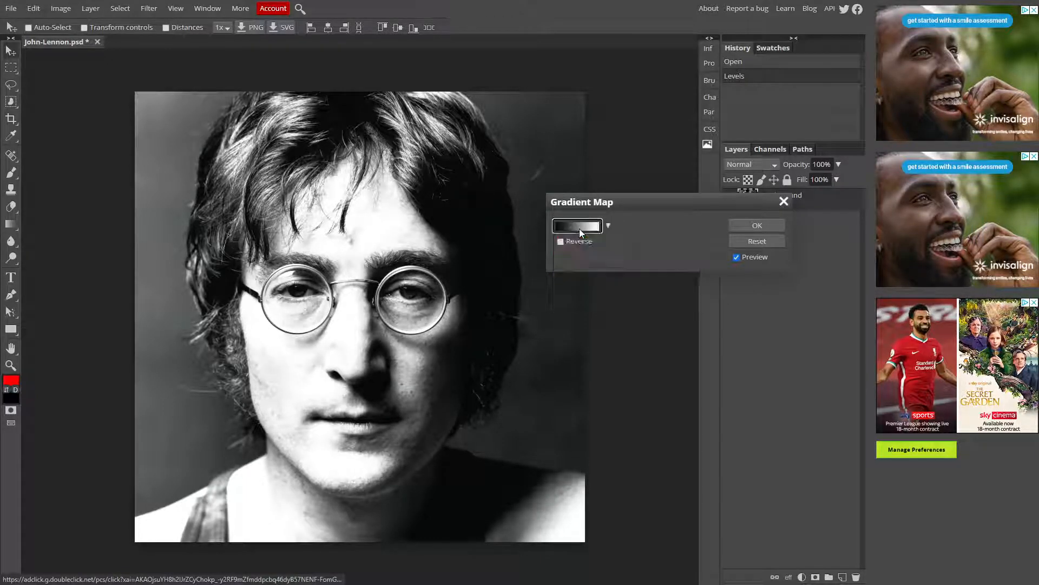
click(585, 228)
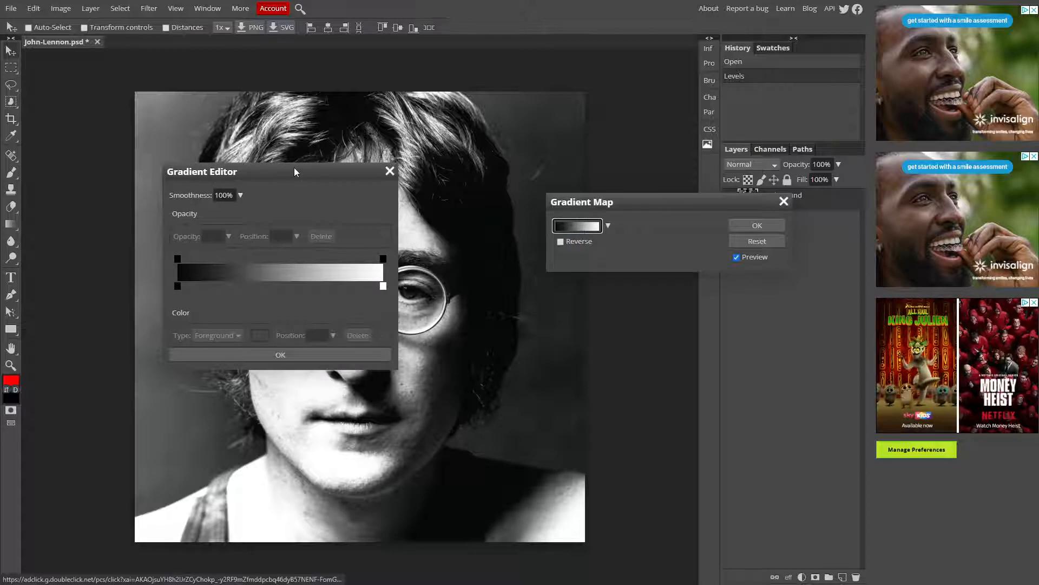
drag(308, 167, 708, 119)
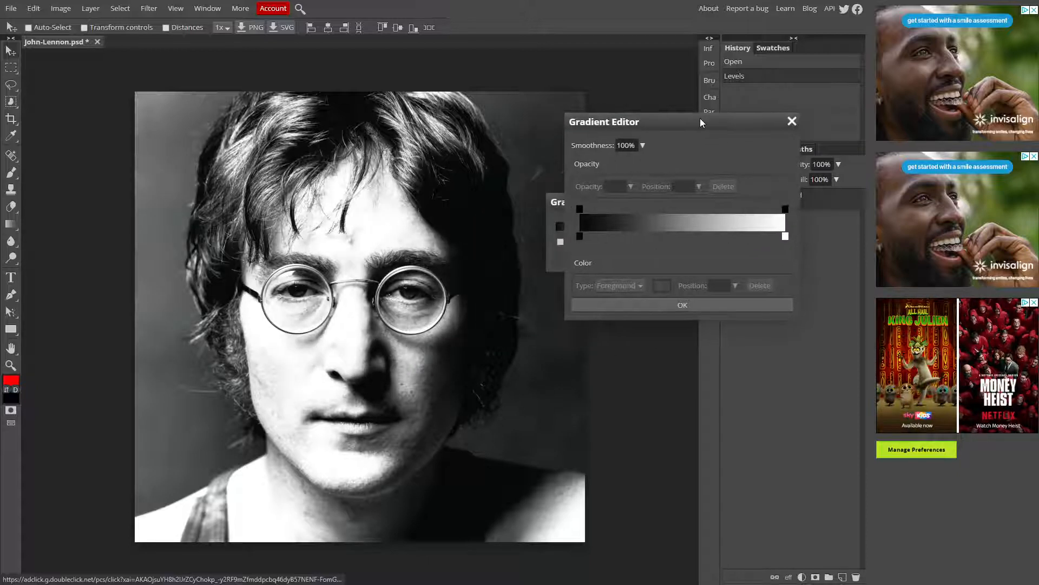
click(579, 236)
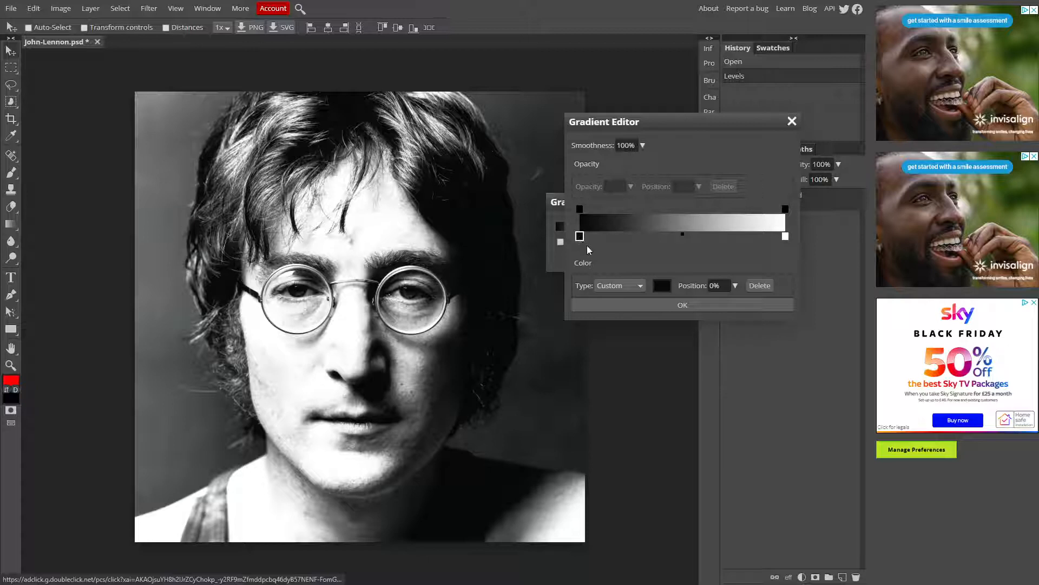
double_click(580, 237)
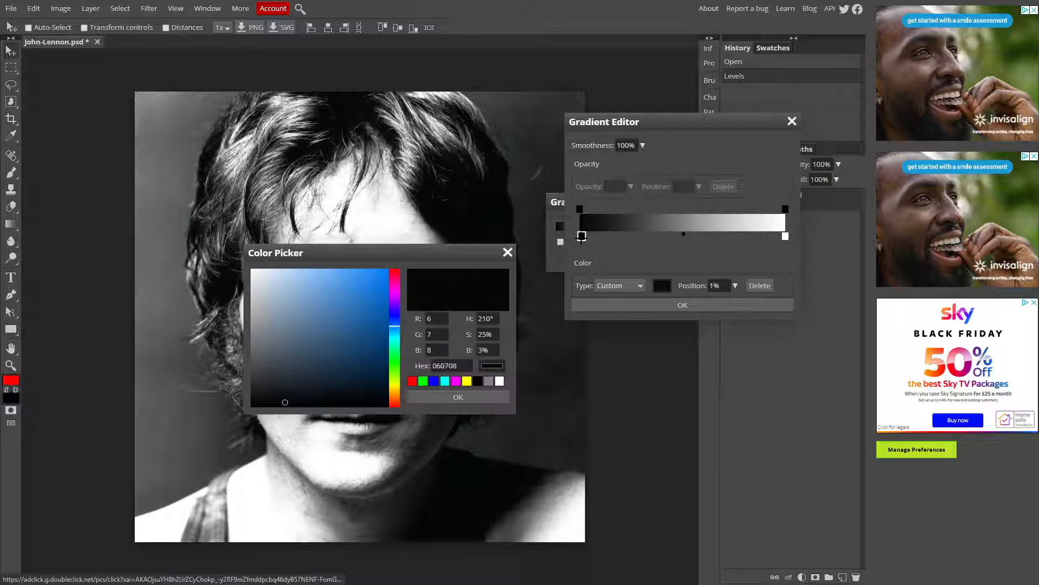
drag(411, 252, 724, 352)
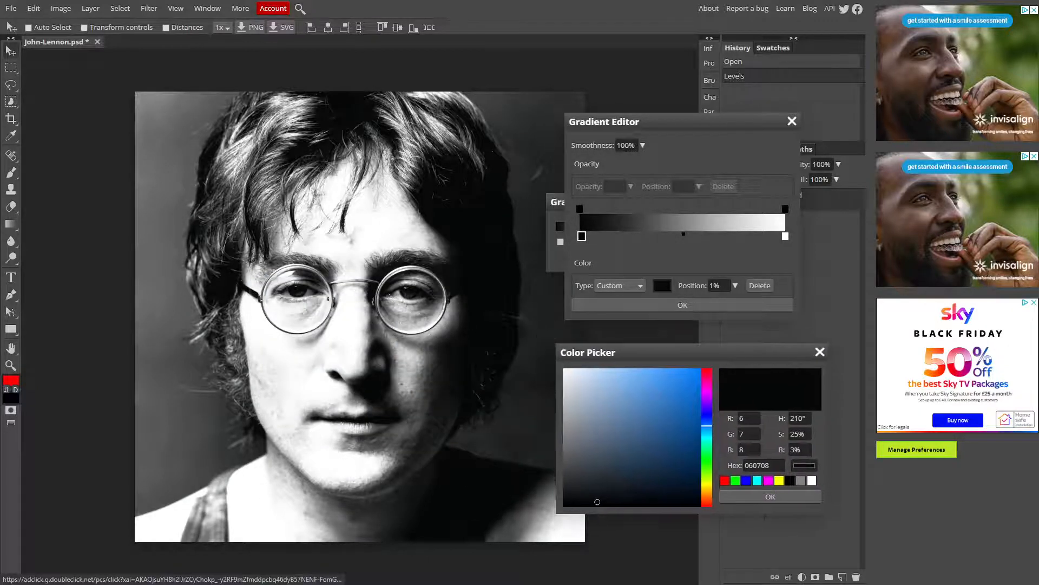
click(707, 371)
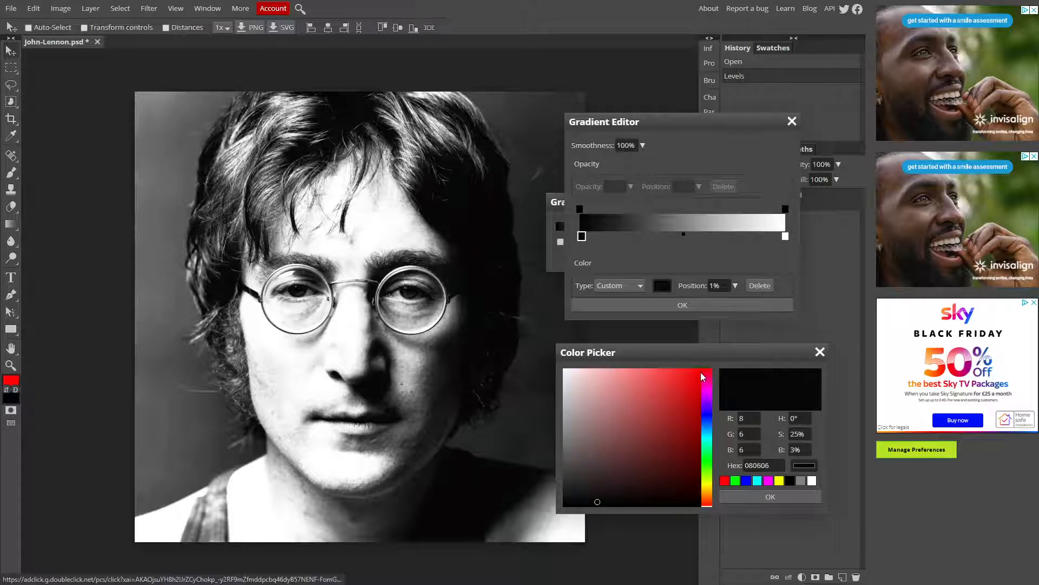
click(700, 370)
drag(695, 398, 703, 452)
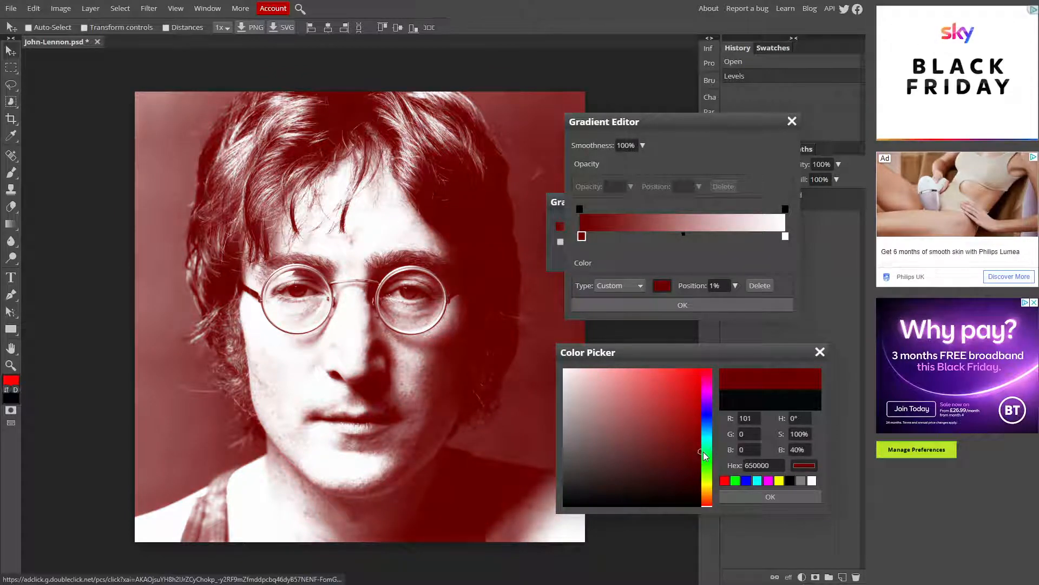
click(778, 497)
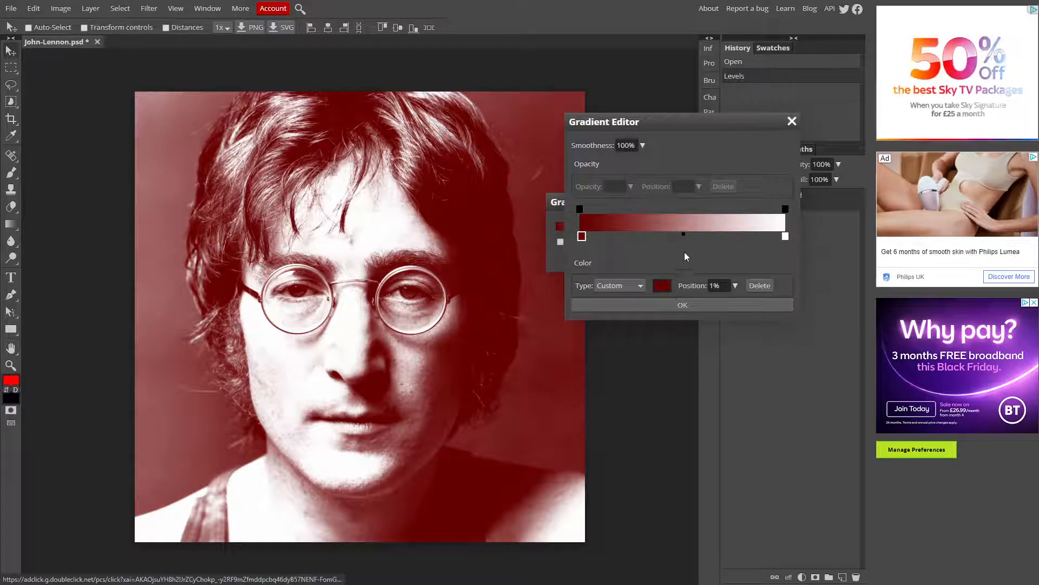
Change the gradient's white colour stop to bright blue, hex 009bff, after trying a green
double_click(786, 238)
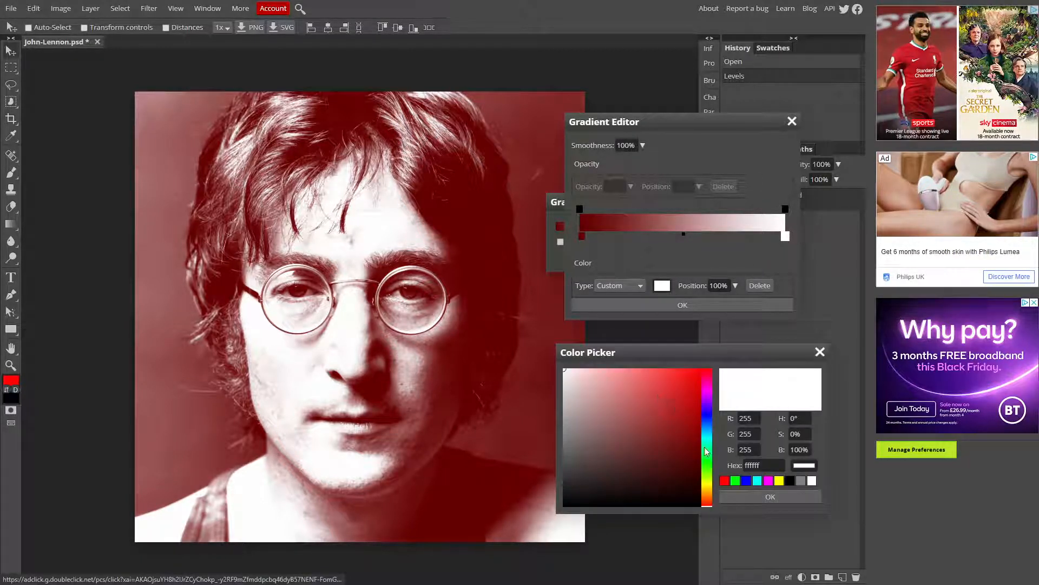
click(709, 454)
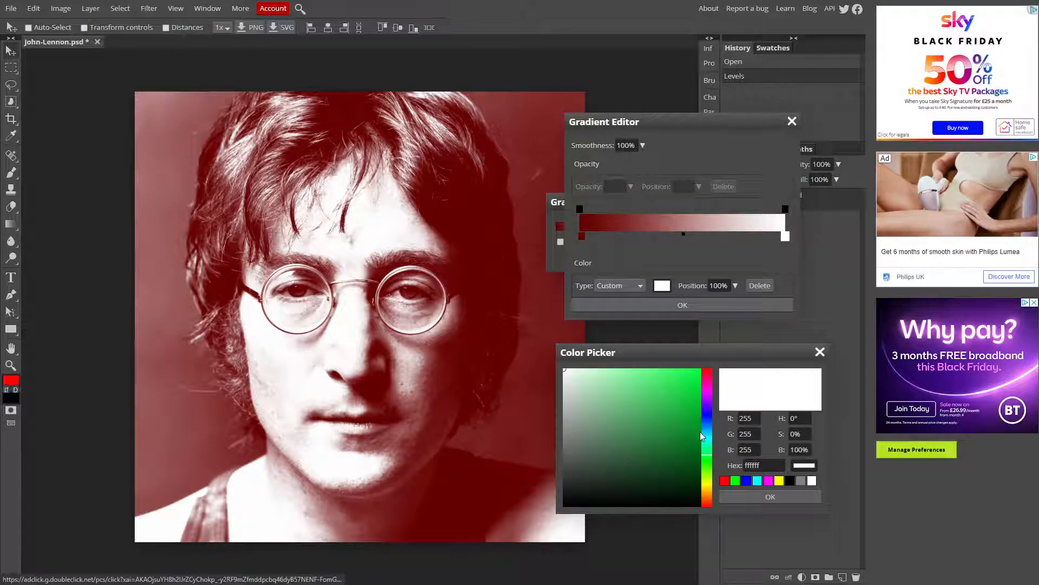
click(700, 432)
drag(699, 390, 707, 372)
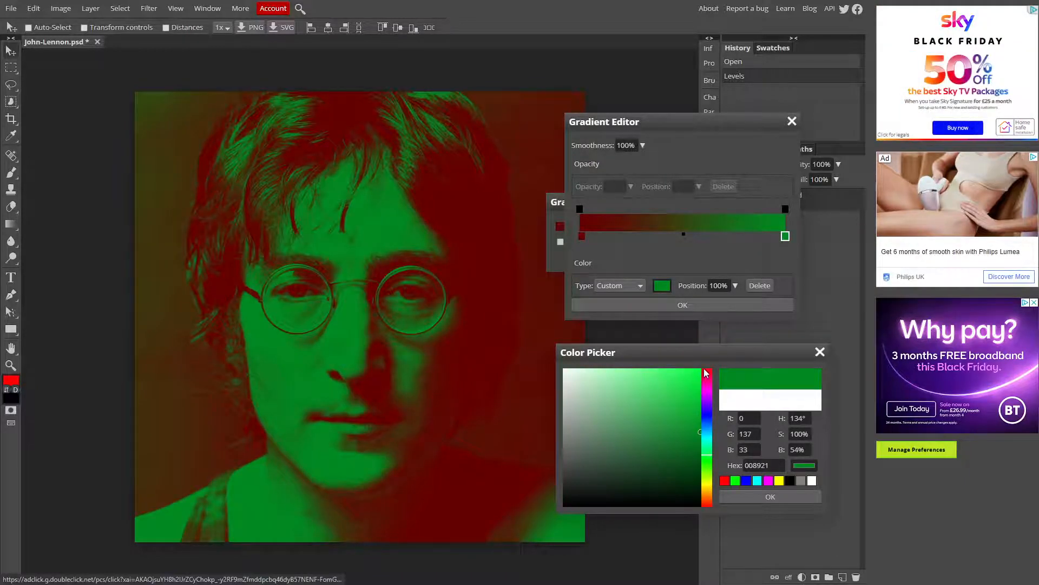
click(708, 435)
click(709, 423)
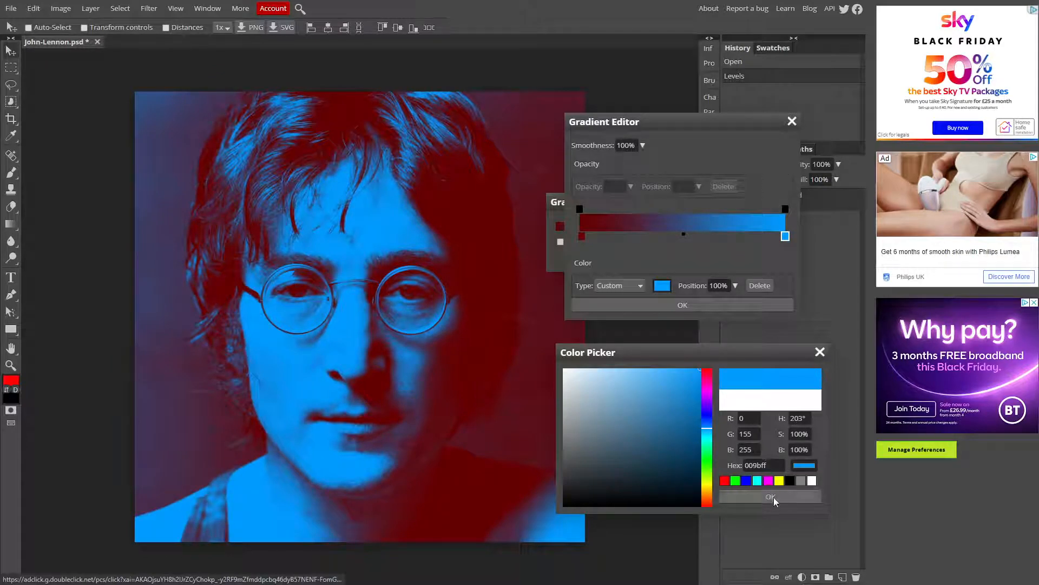
drag(719, 352, 685, 175)
click(740, 331)
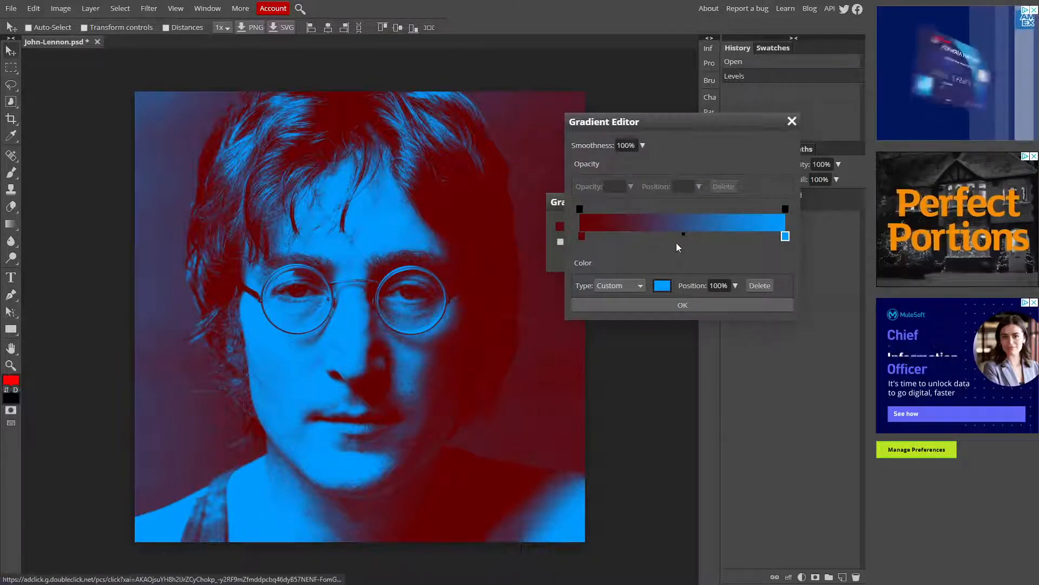
Add a middle colour stop to the gradient at position 51% and make it white, hex ffffff
click(704, 237)
drag(705, 237, 689, 241)
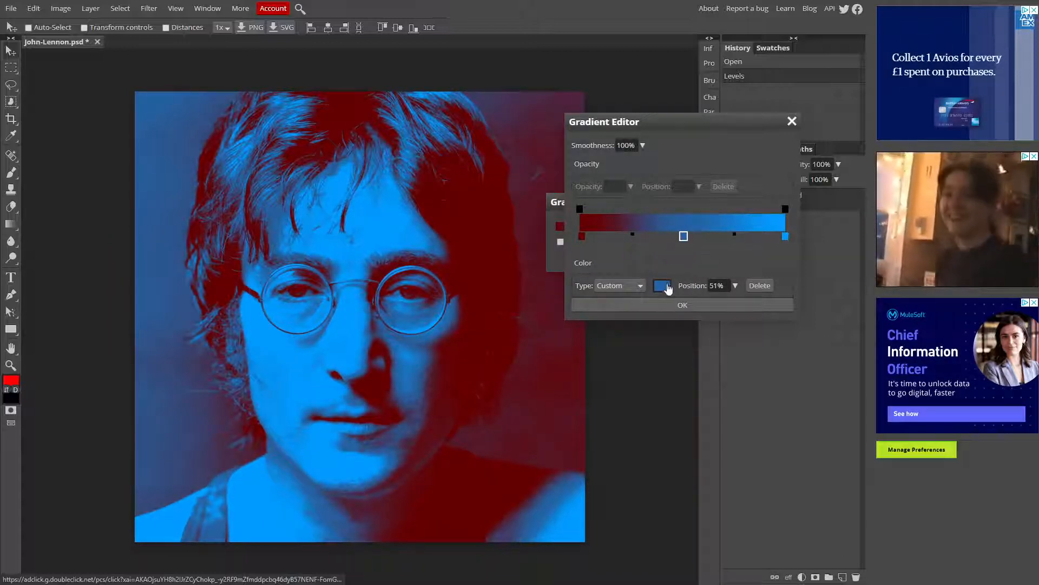
double_click(685, 236)
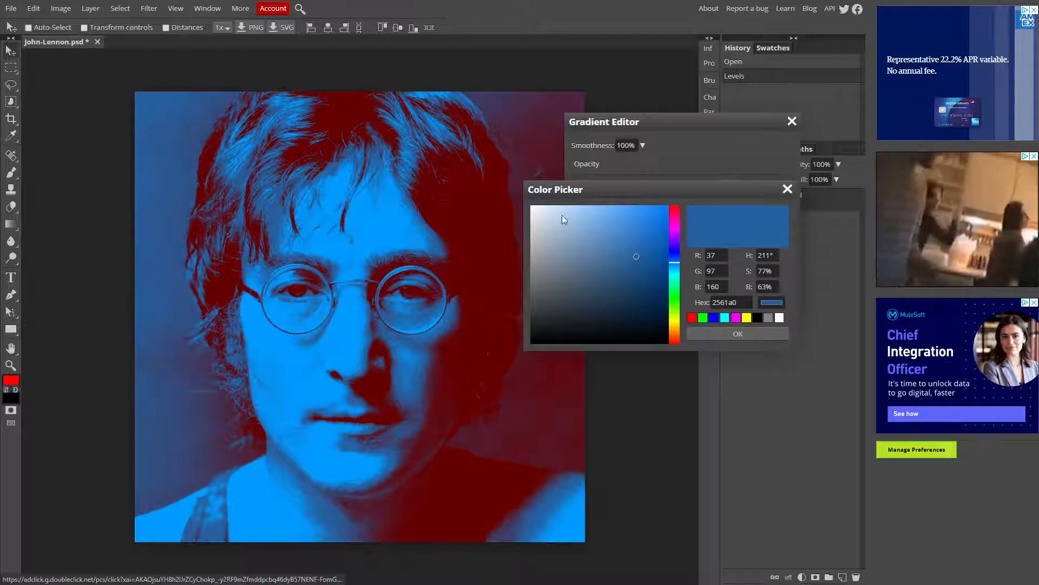
click(533, 207)
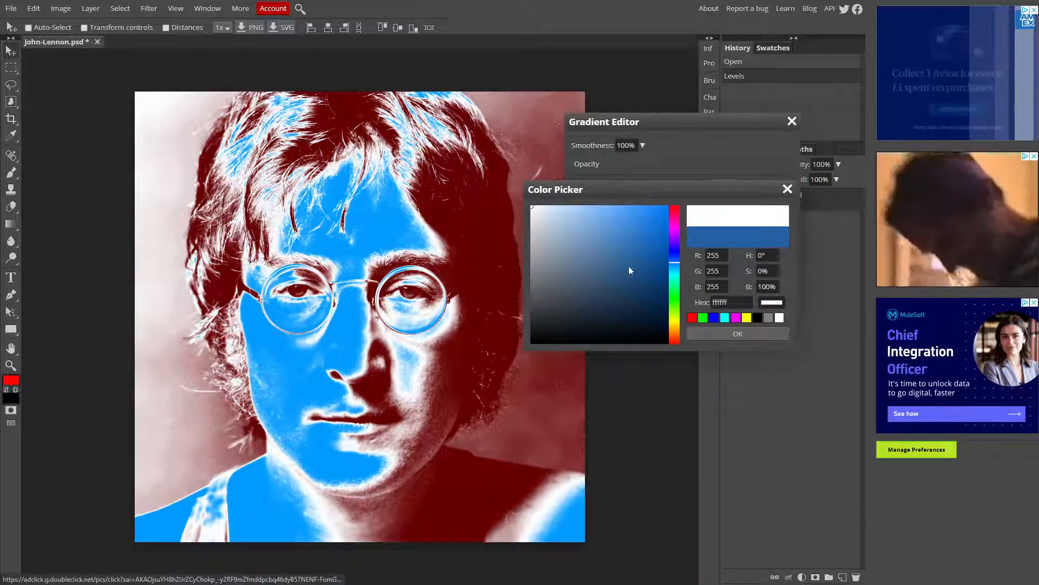
click(742, 334)
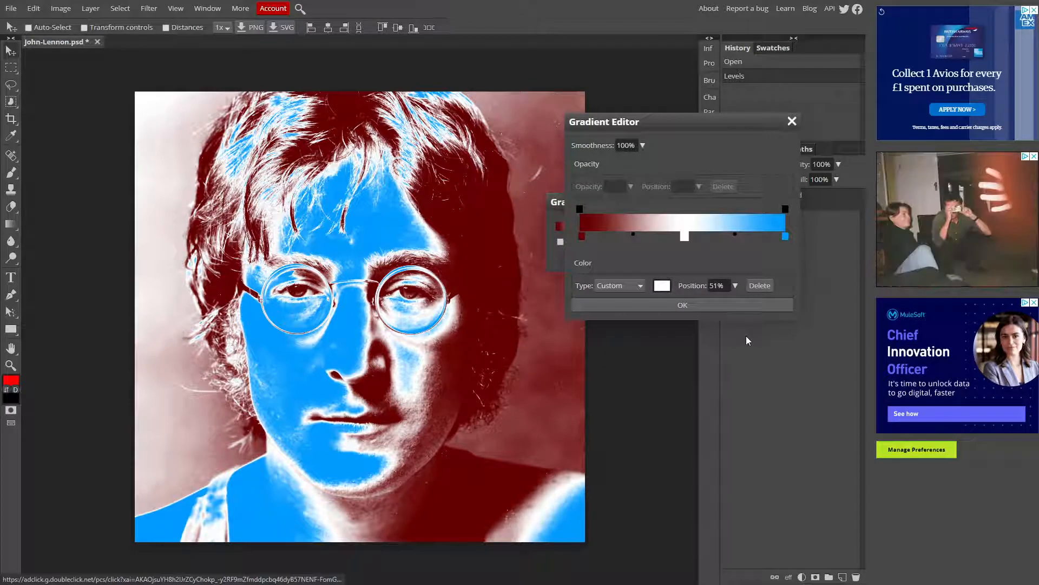
Change the gradient's dark red stop to a brighter red, about hex c40707, and apply the Gradient Map to the portrait
double_click(582, 237)
click(668, 238)
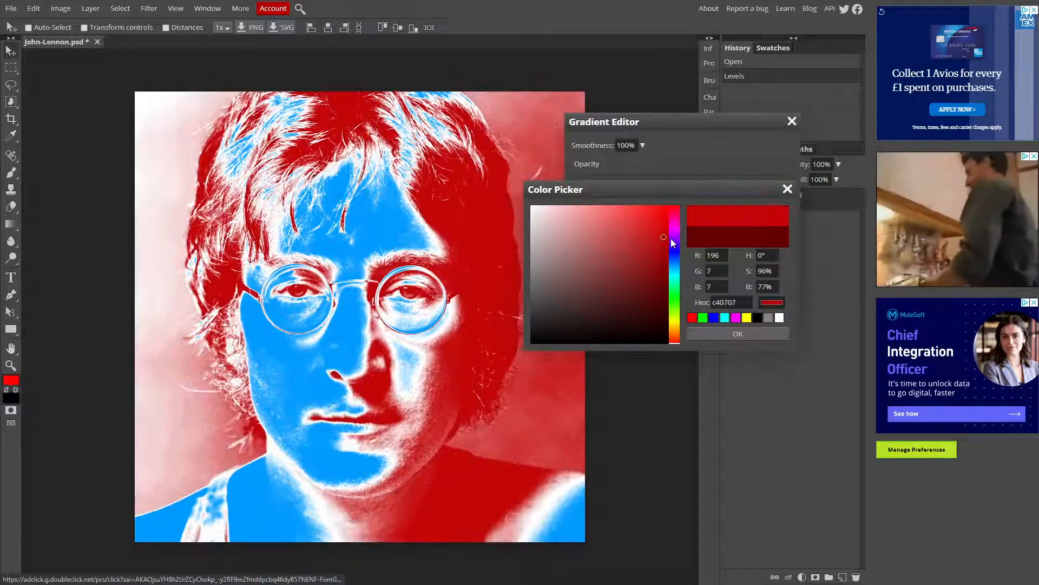
click(747, 334)
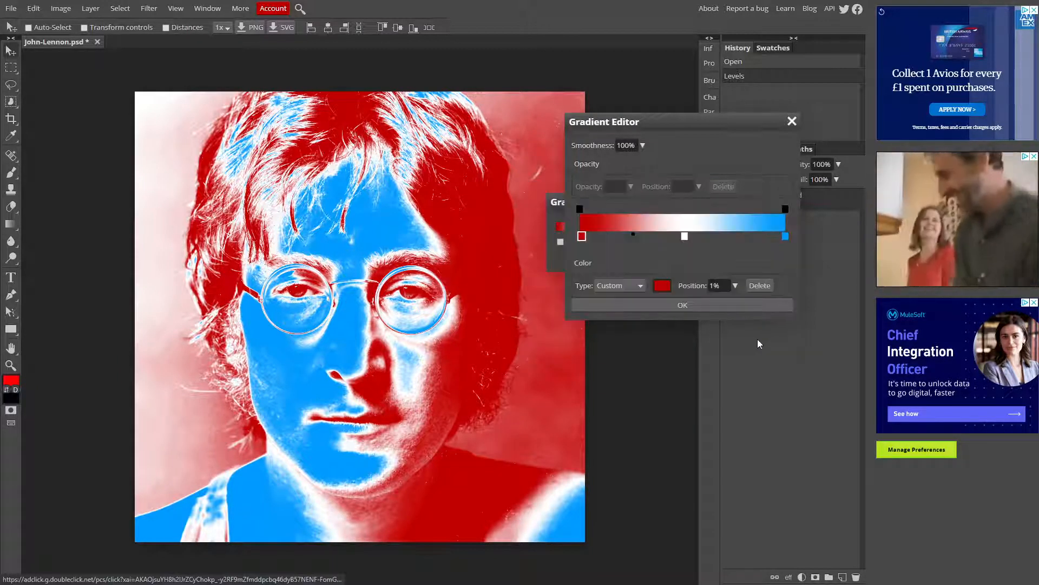
click(700, 305)
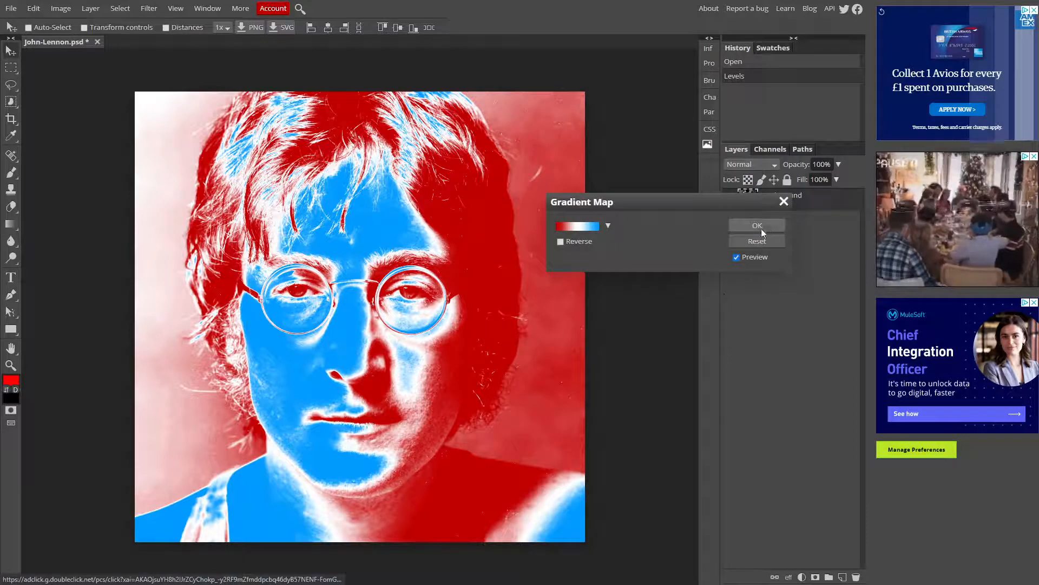
click(765, 225)
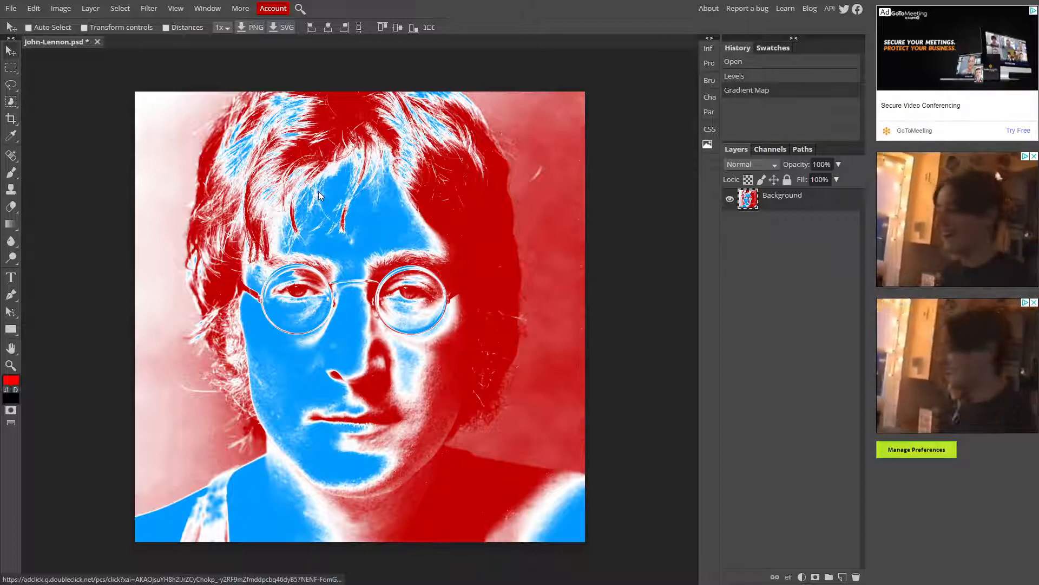
Export the portrait as a JPG at 3328 × 3328 px with the quality set to 100%
click(16, 9)
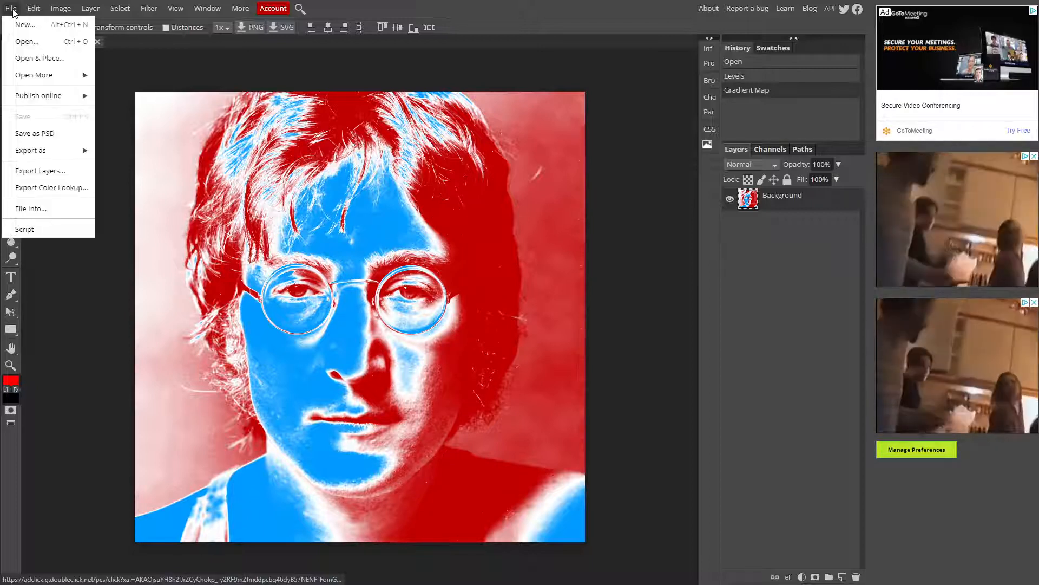
mouse_move(42, 158)
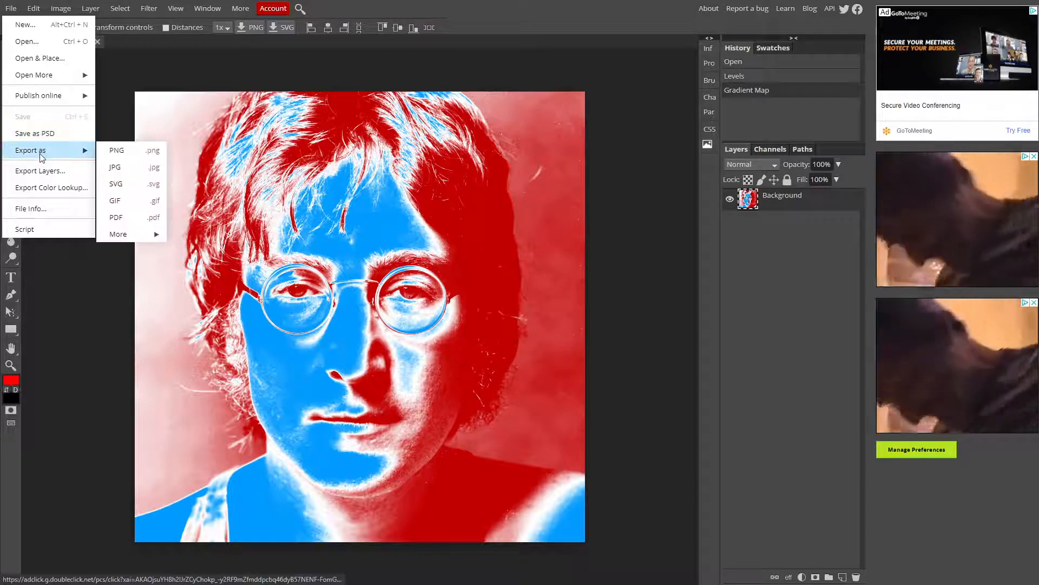
click(145, 173)
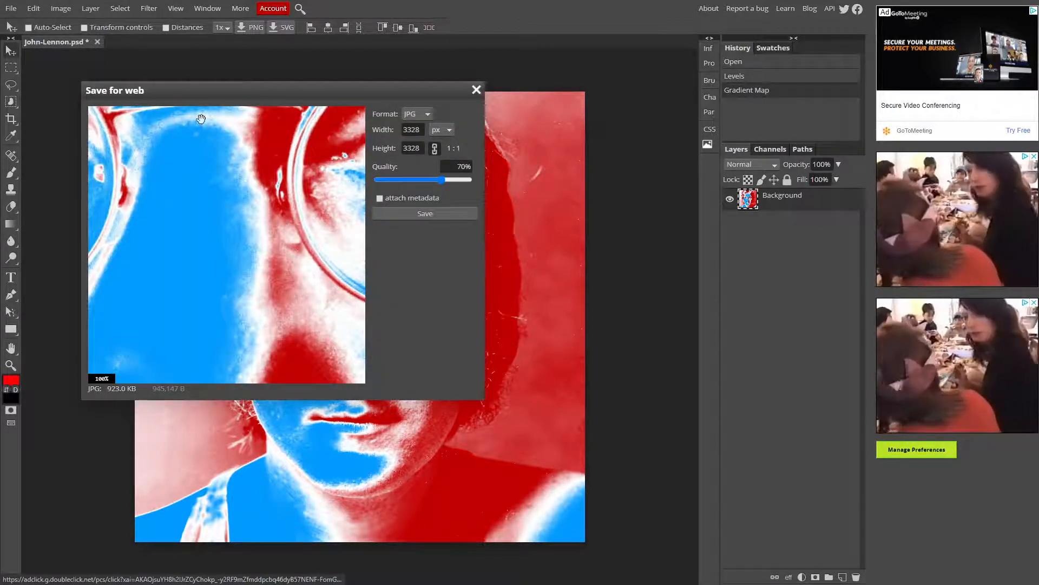
drag(213, 88, 383, 135)
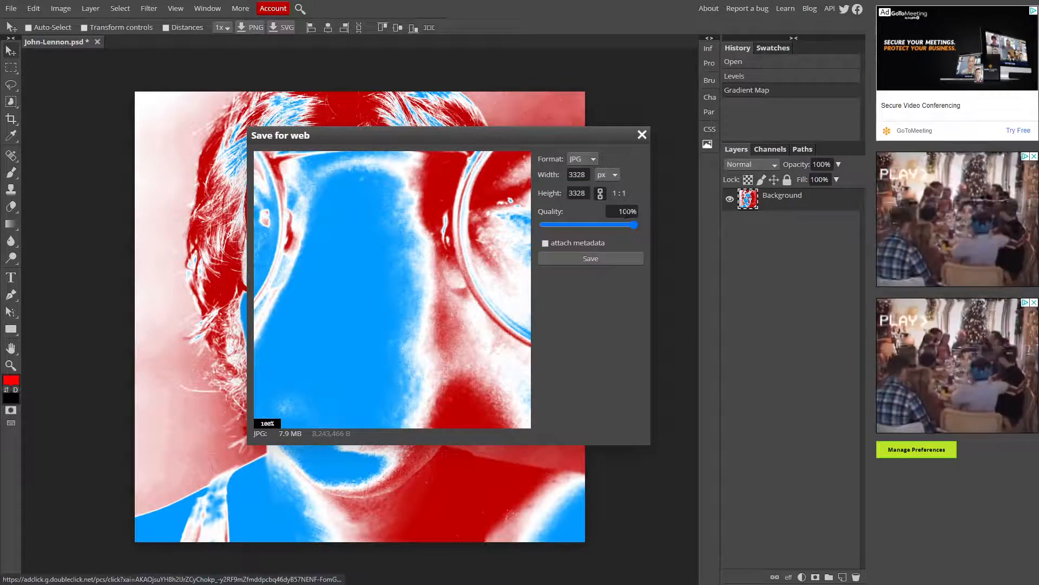
click(595, 259)
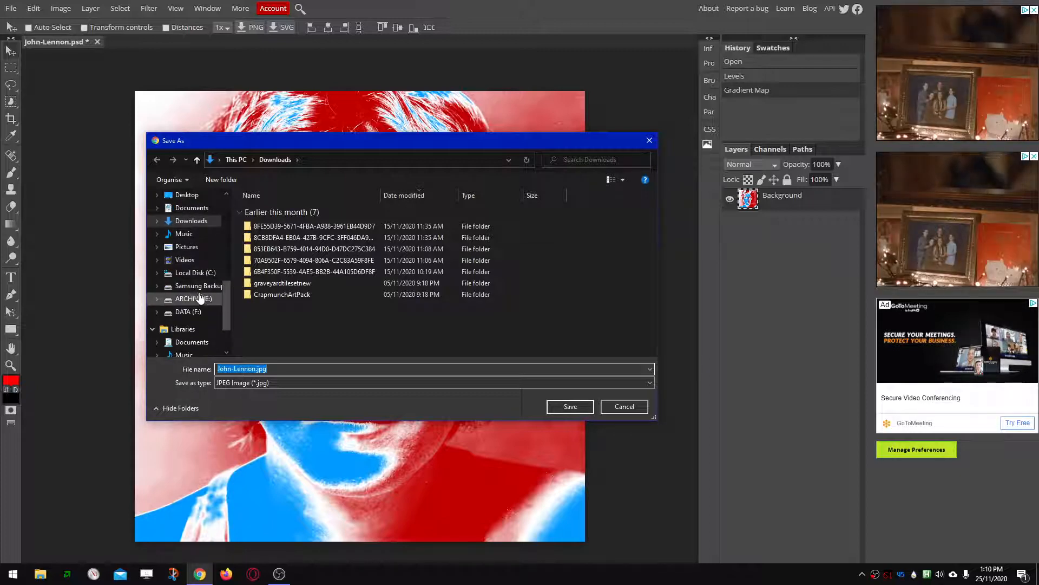
Save the exported JPG in the Photopea folder on Google Drive under the name John-Lennon blue and red
scroll(196, 292, up, 6)
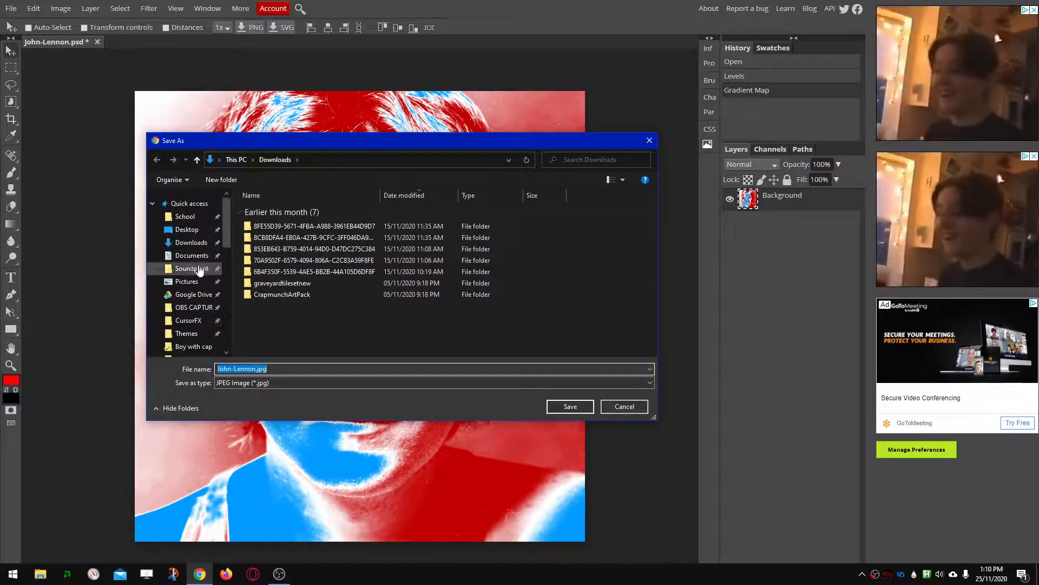
click(198, 297)
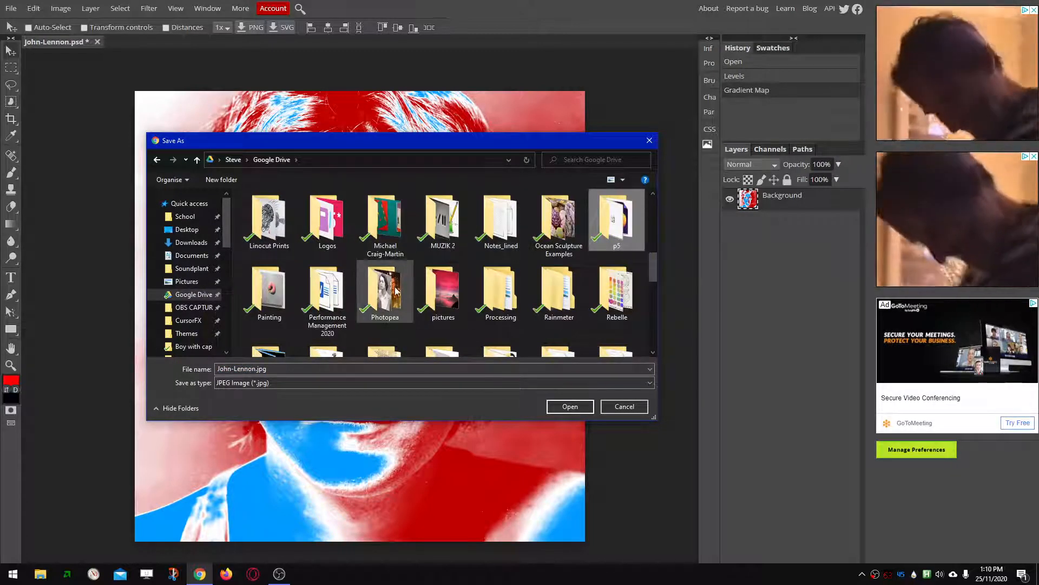
double_click(385, 290)
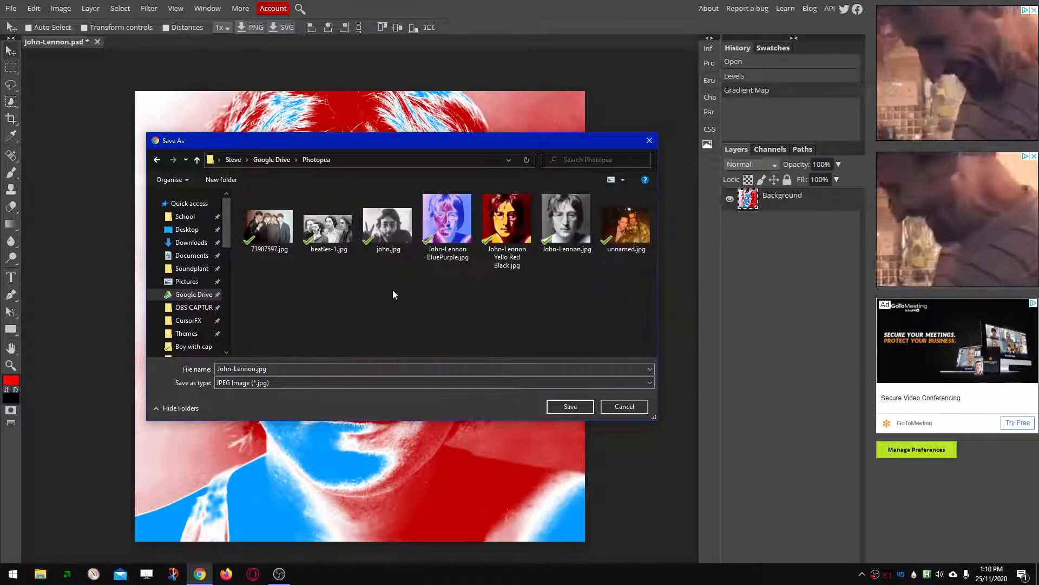
click(293, 368)
click(293, 368)
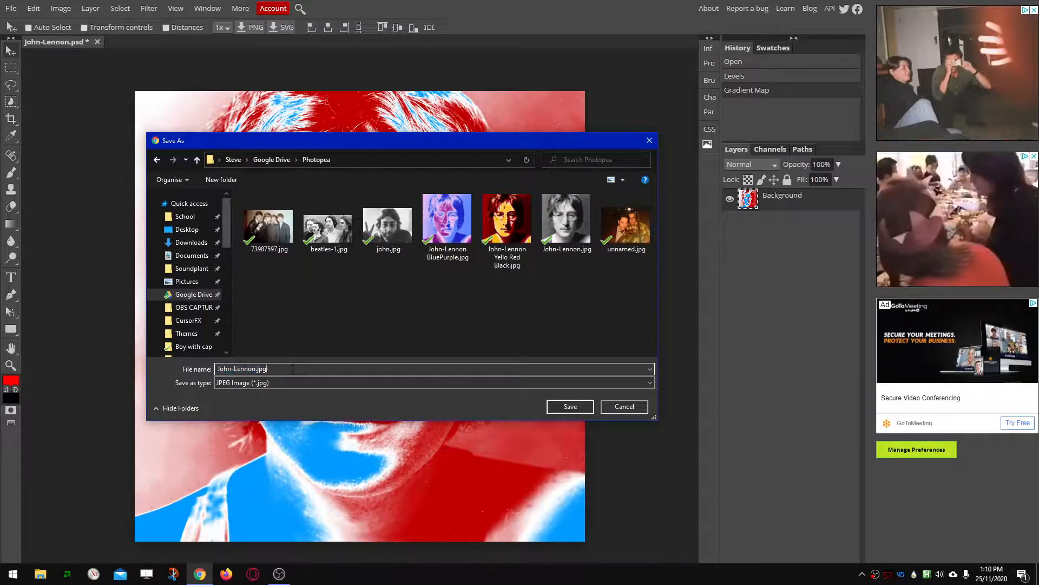
key(BackSpace)
key(BackSpace)
key(BackSpace)
key(BackSpace)
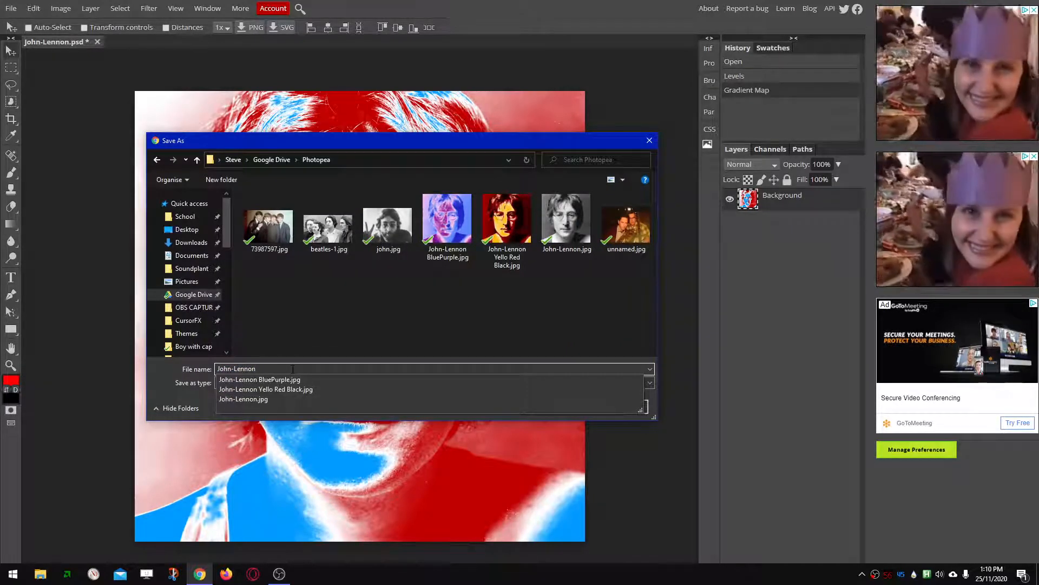
text(blue)
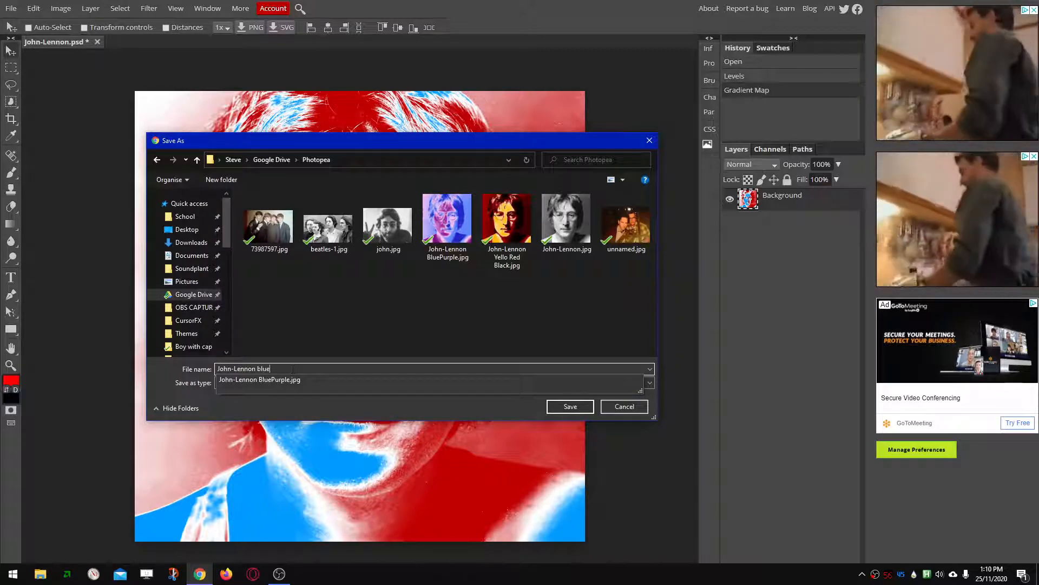
text( and red)
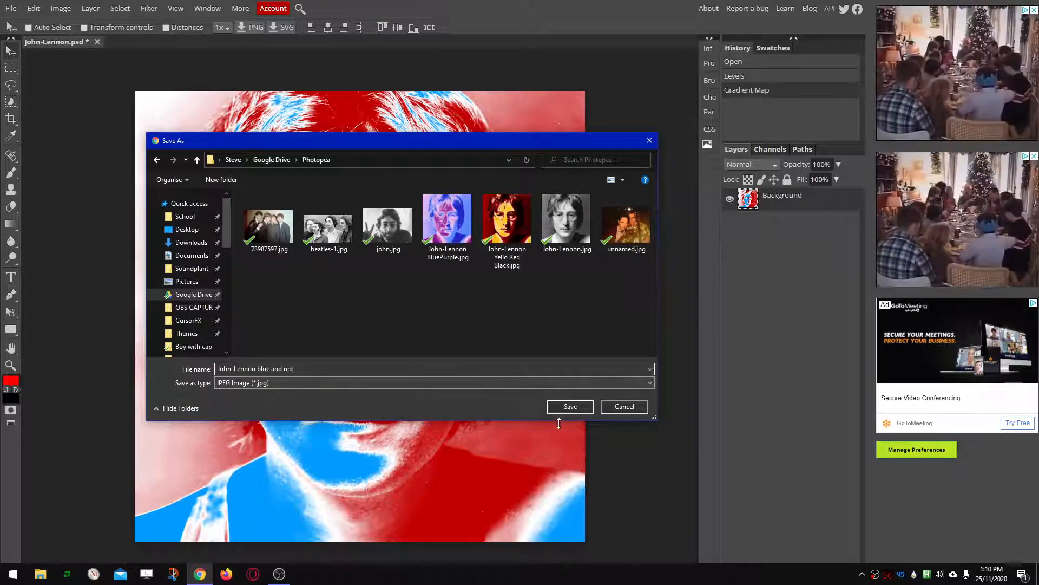
click(580, 408)
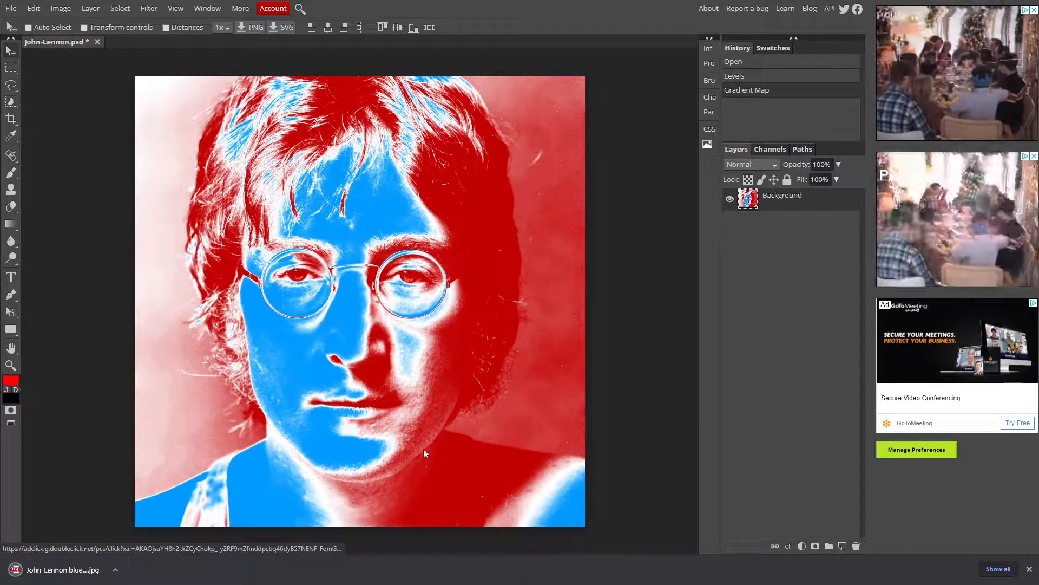